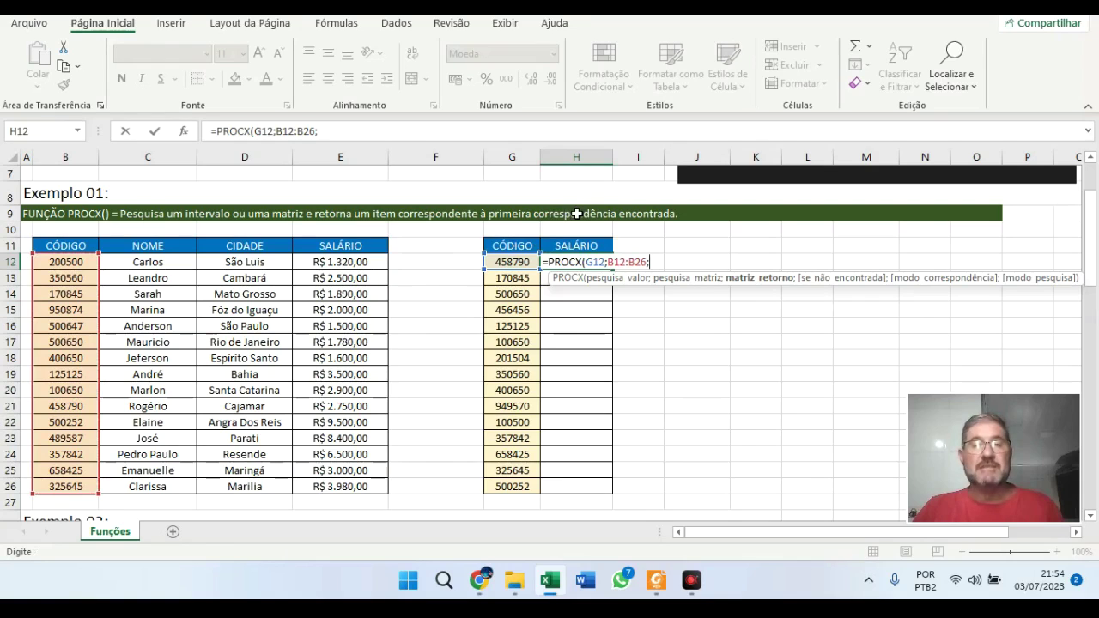
Add salaries E12:E26 as the PROCX return array in H12, followed by a semicolon.
{"action": "left_click", "coordinate": [348, 262]}
{"action": "left_click_drag", "start_coordinate": [344, 262], "coordinate": [361, 449]}
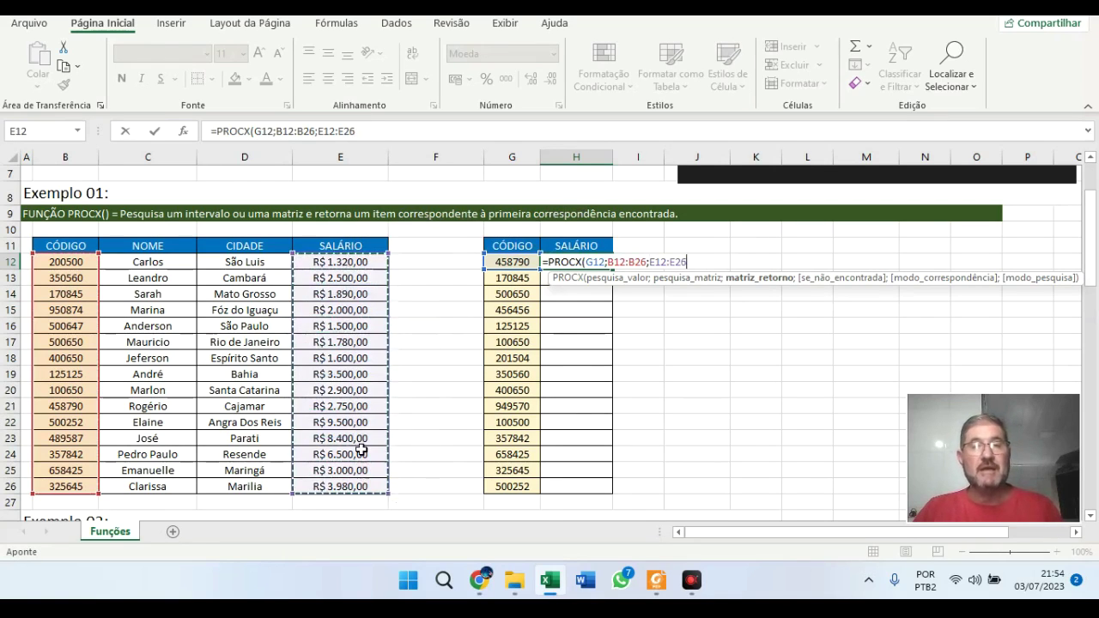
{"action": "type", "text": ";"}
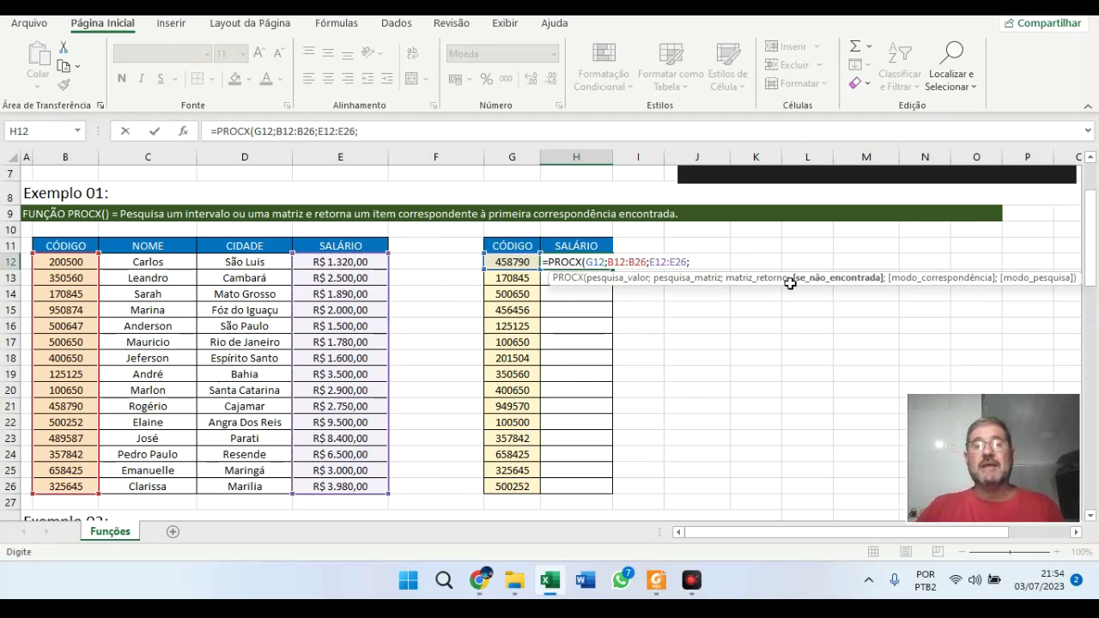
{"action": "mouse_move", "coordinate": [974, 392]}
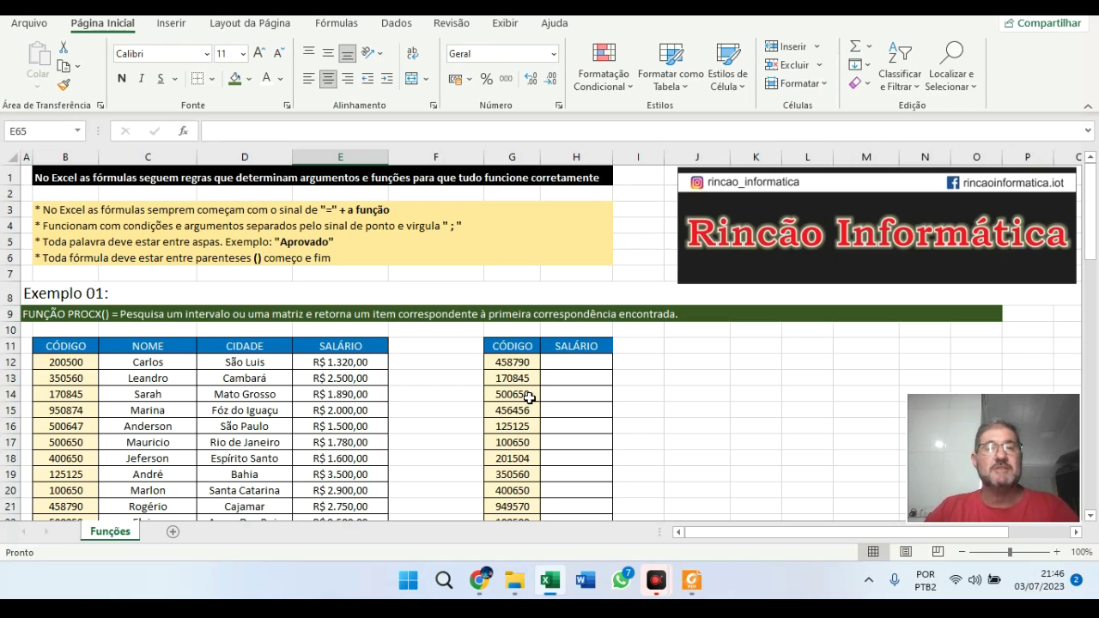
{"action": "scroll", "coordinate": [498, 373], "scroll_direction": "down", "scroll_amount": 1}
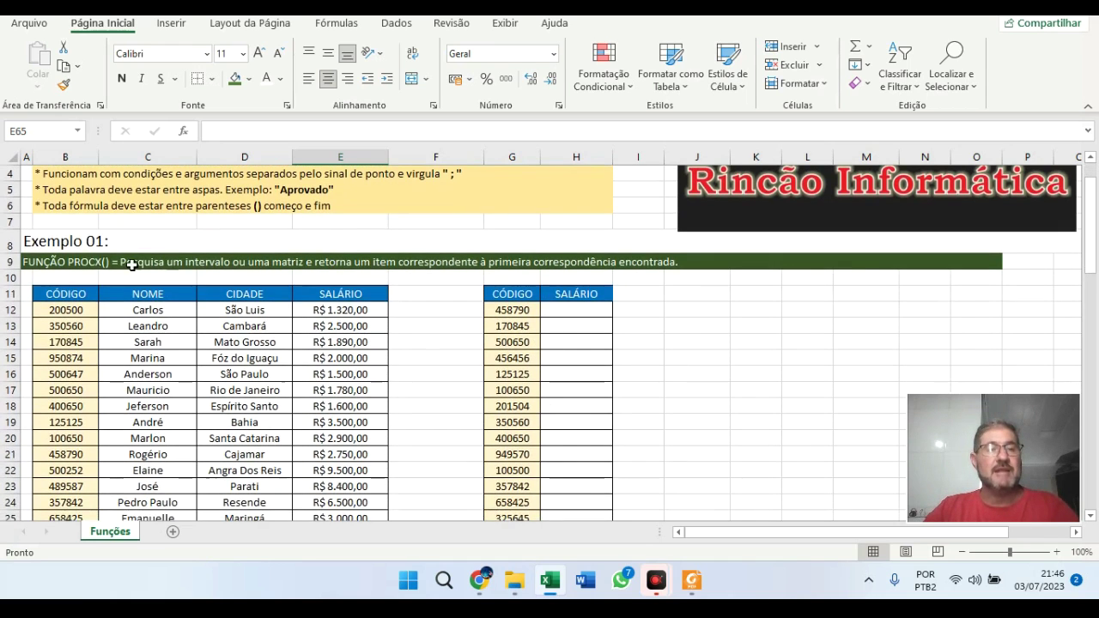
{"action": "scroll", "coordinate": [410, 257], "scroll_direction": "down", "scroll_amount": 3}
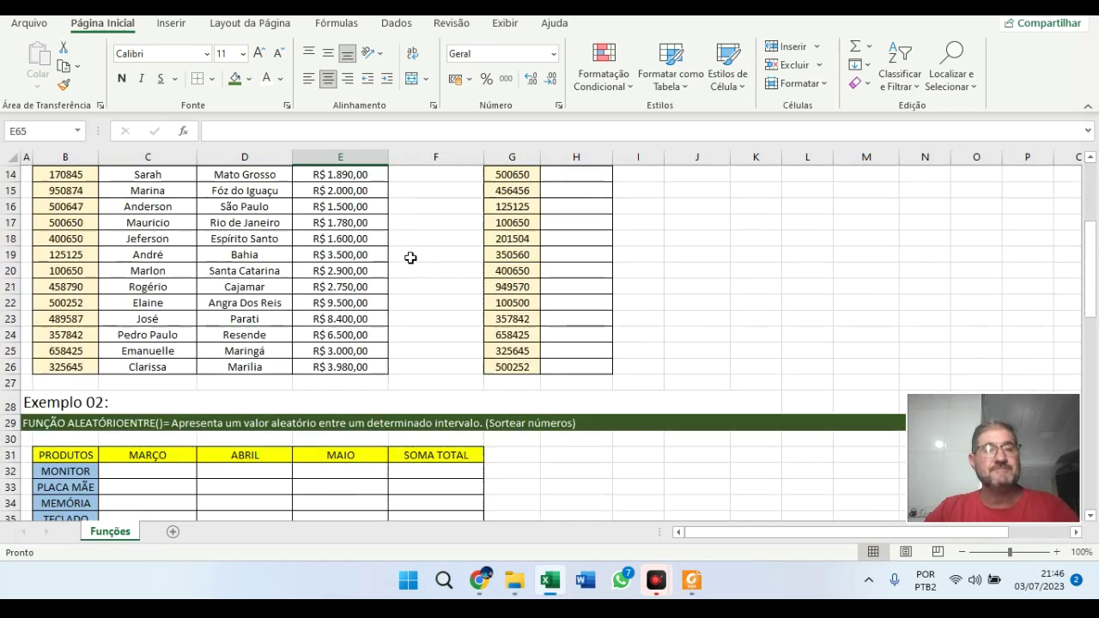
{"action": "scroll", "coordinate": [410, 257], "scroll_direction": "down", "scroll_amount": 2}
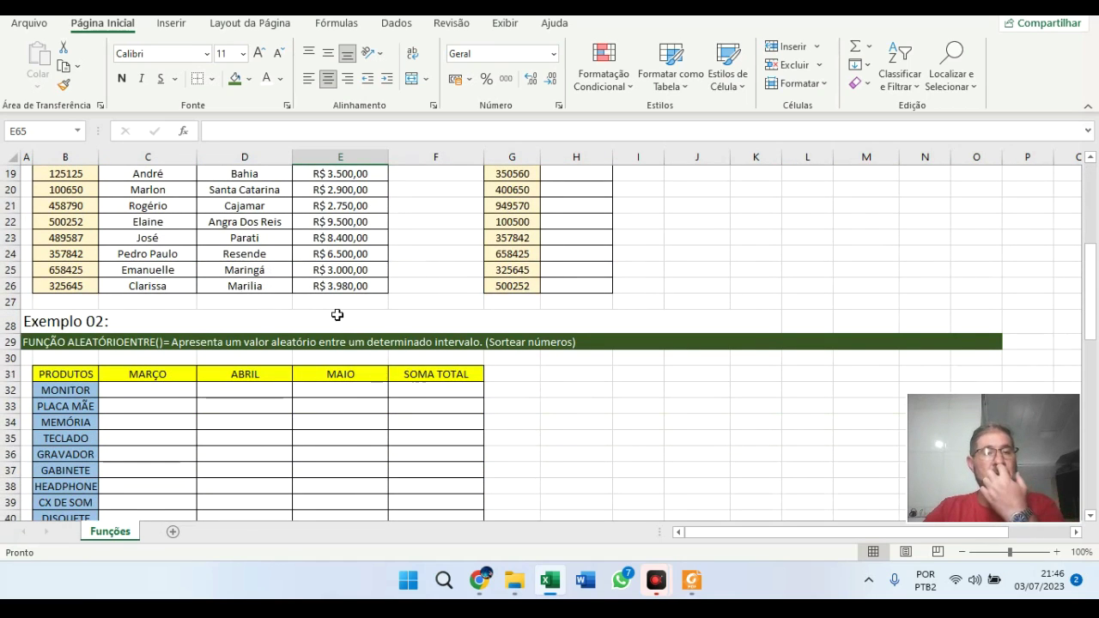
{"action": "scroll", "coordinate": [338, 315], "scroll_direction": "down", "scroll_amount": 3}
{"action": "scroll", "coordinate": [338, 315], "scroll_direction": "down", "scroll_amount": 1}
{"action": "scroll", "coordinate": [337, 315], "scroll_direction": "down", "scroll_amount": 1}
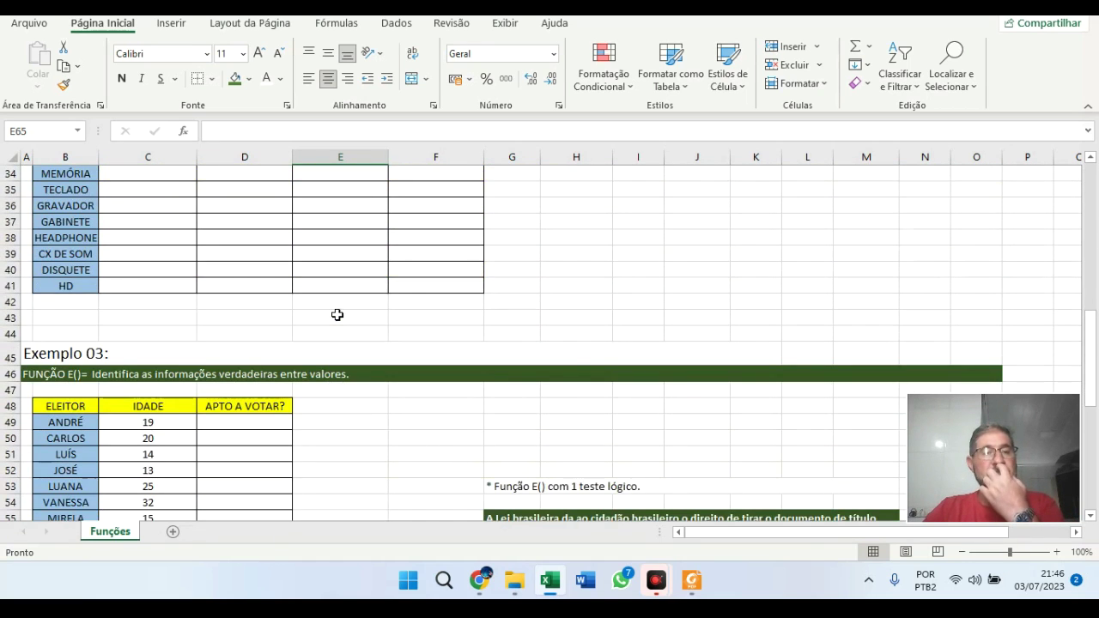
{"action": "scroll", "coordinate": [337, 315], "scroll_direction": "down", "scroll_amount": 2}
{"action": "scroll", "coordinate": [337, 315], "scroll_direction": "down", "scroll_amount": 1}
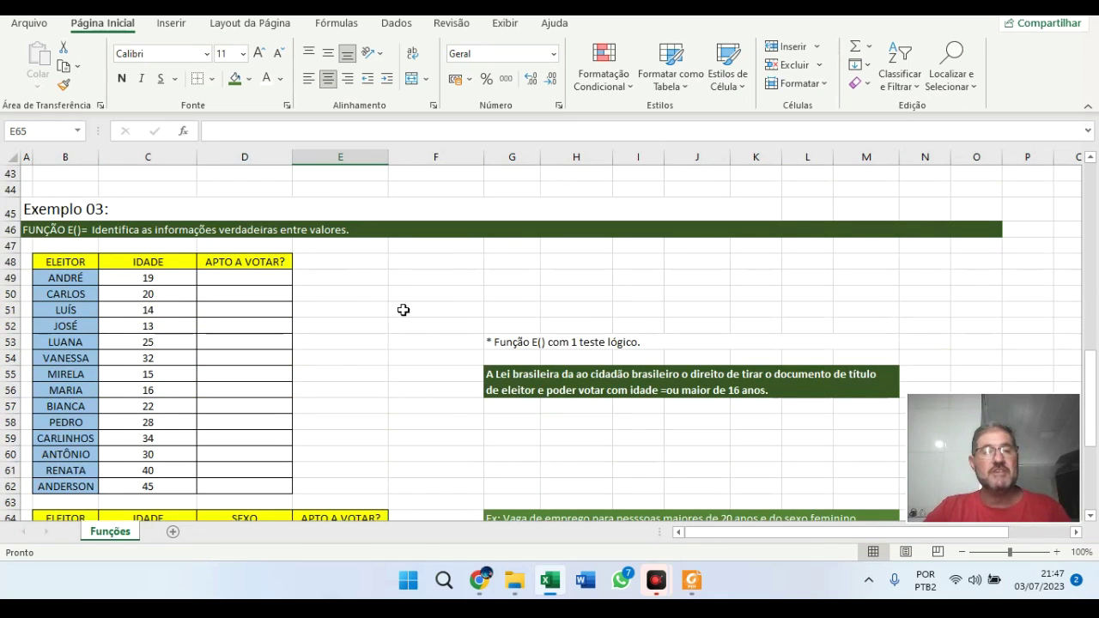
{"action": "scroll", "coordinate": [263, 243], "scroll_direction": "down", "scroll_amount": 4}
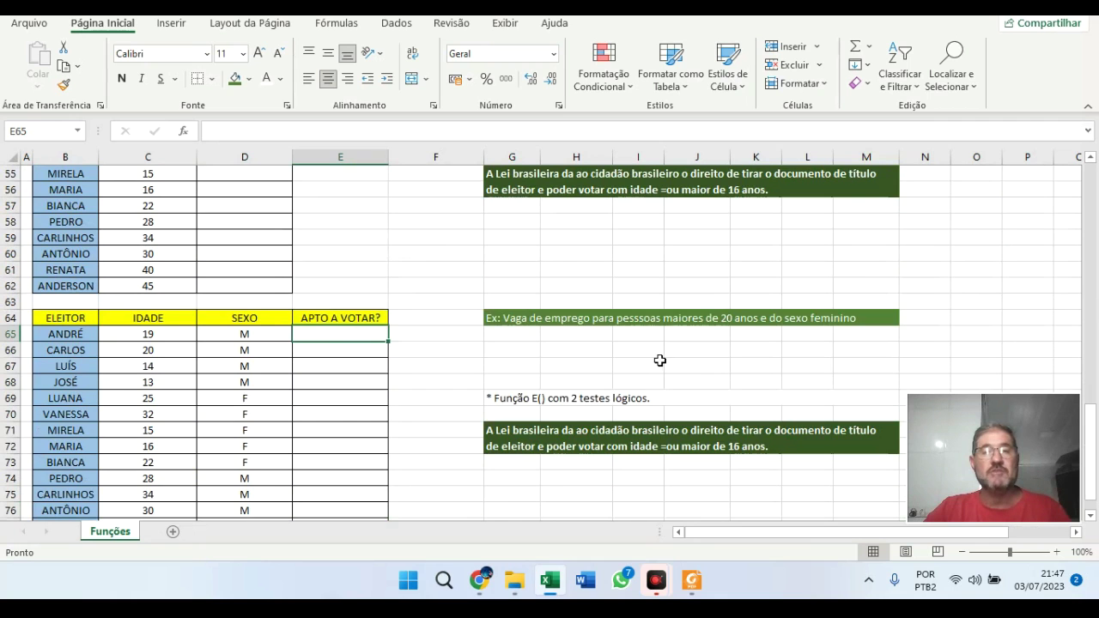
{"action": "scroll", "coordinate": [493, 378], "scroll_direction": "up", "scroll_amount": 6}
{"action": "scroll", "coordinate": [493, 377], "scroll_direction": "up", "scroll_amount": 5}
{"action": "scroll", "coordinate": [493, 378], "scroll_direction": "up", "scroll_amount": 7}
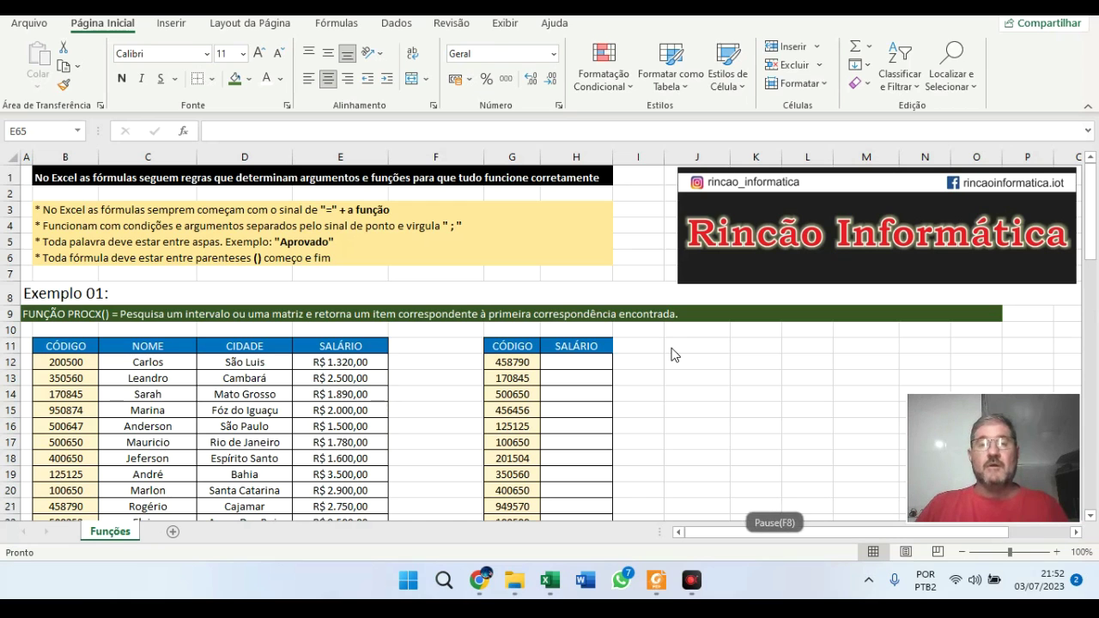
{"action": "left_click", "coordinate": [672, 351]}
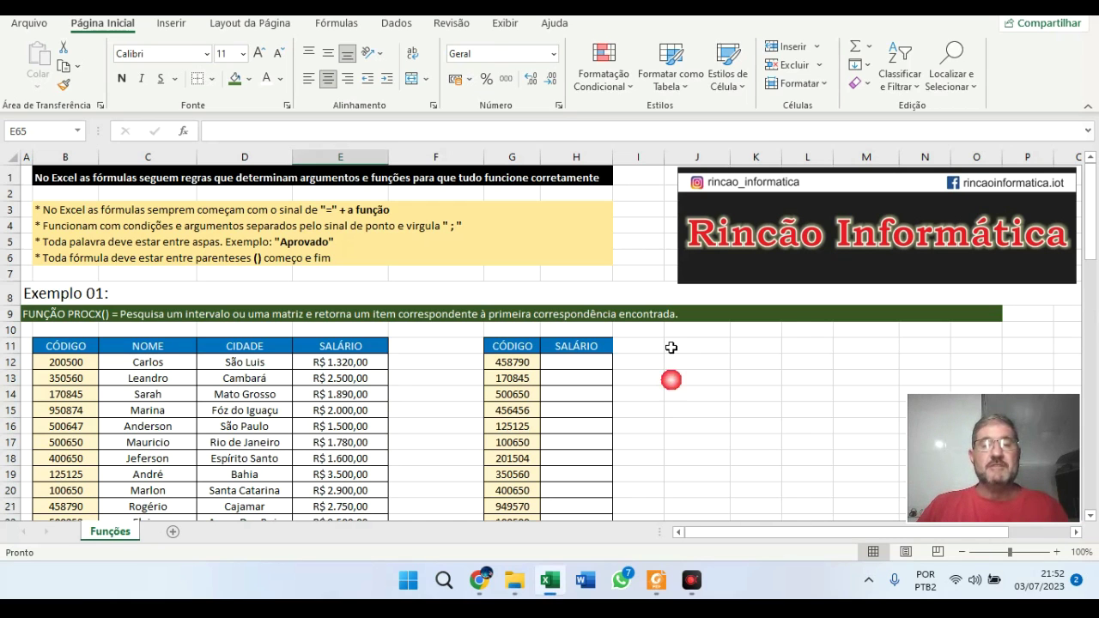
{"action": "scroll", "coordinate": [671, 348], "scroll_direction": "down", "scroll_amount": 1}
{"action": "scroll", "coordinate": [672, 348], "scroll_direction": "down", "scroll_amount": 1}
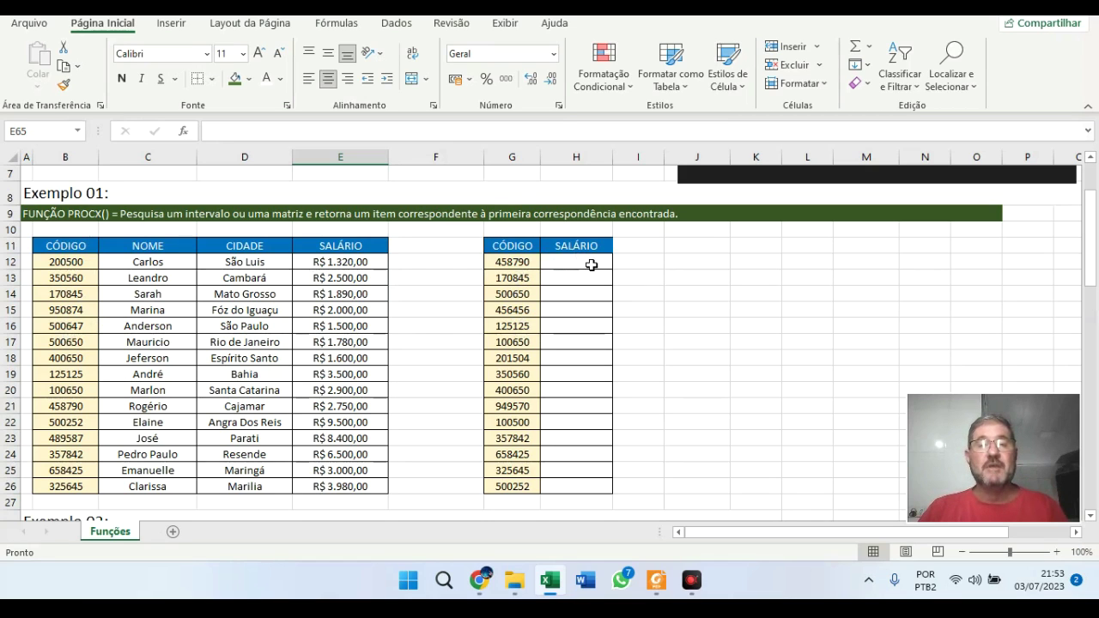
Start a PROCX formula in H12 using code cell G12 as the lookup value.
{"action": "left_click", "coordinate": [591, 262]}
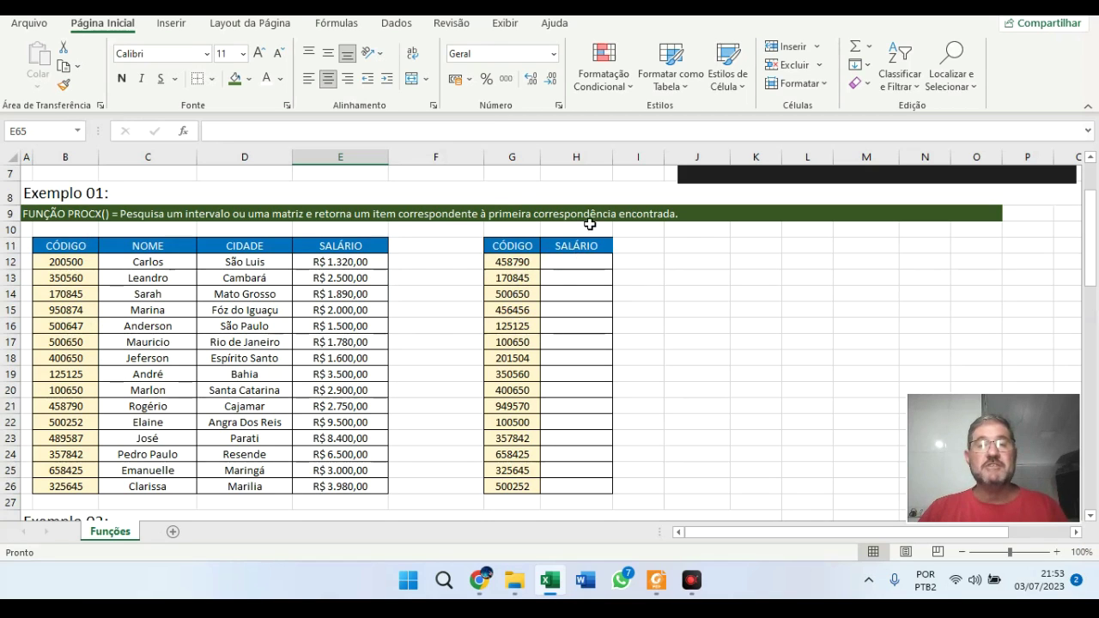
{"action": "type", "text": "="}
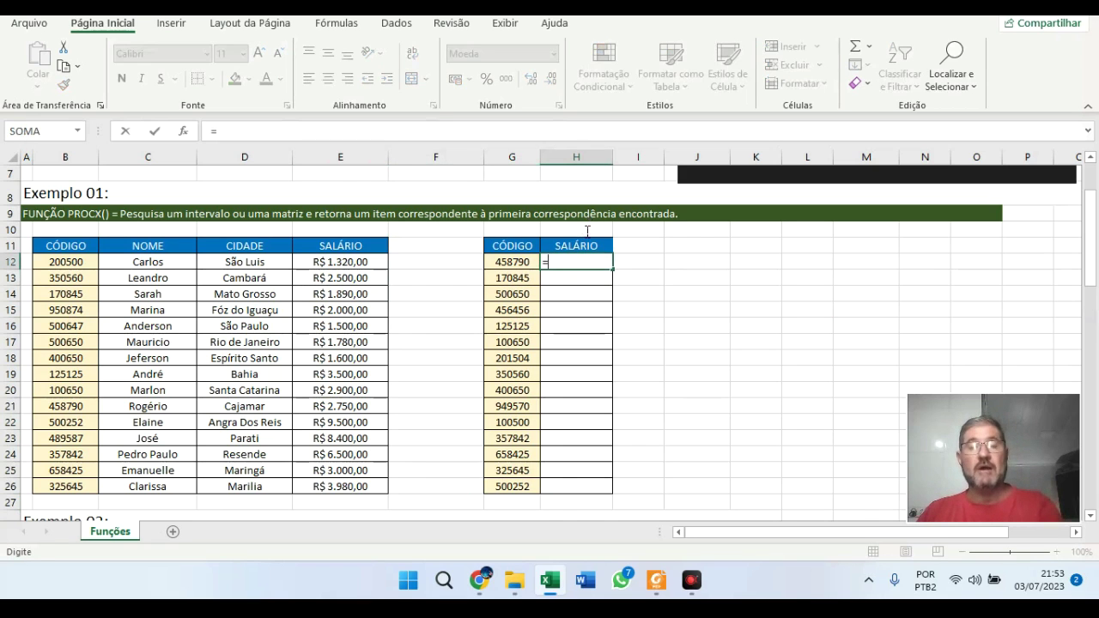
{"action": "type", "text": "pro"}
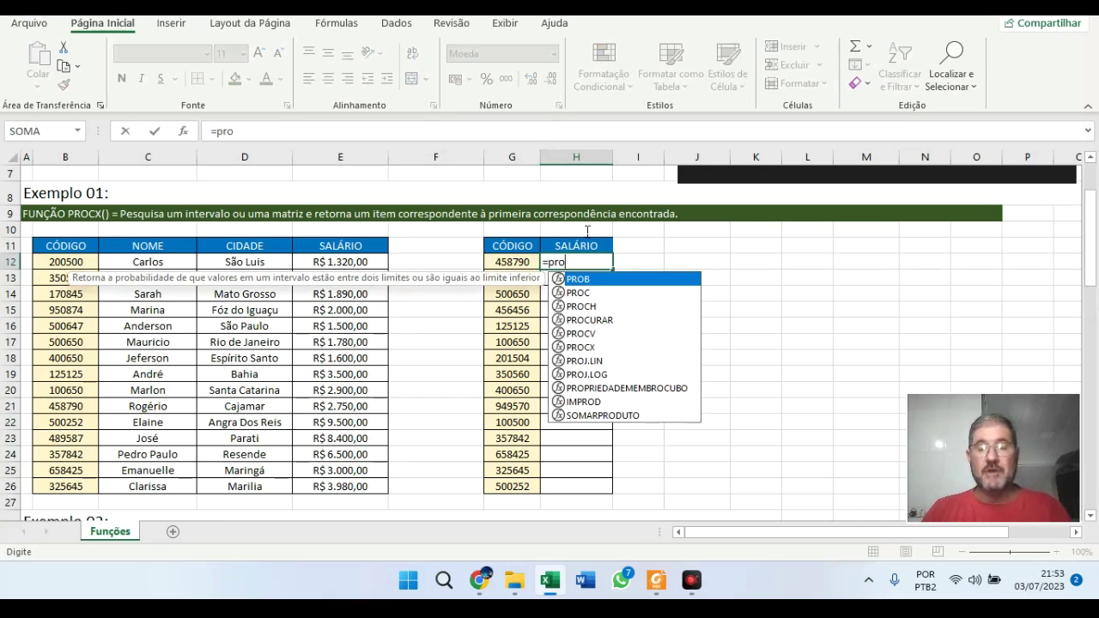
{"action": "key", "text": "Down"}
{"action": "key", "text": "Down"}
{"action": "key", "text": "Down"}
{"action": "key", "text": "Down"}
{"action": "key", "text": "Down"}
{"action": "key", "text": "Tab"}
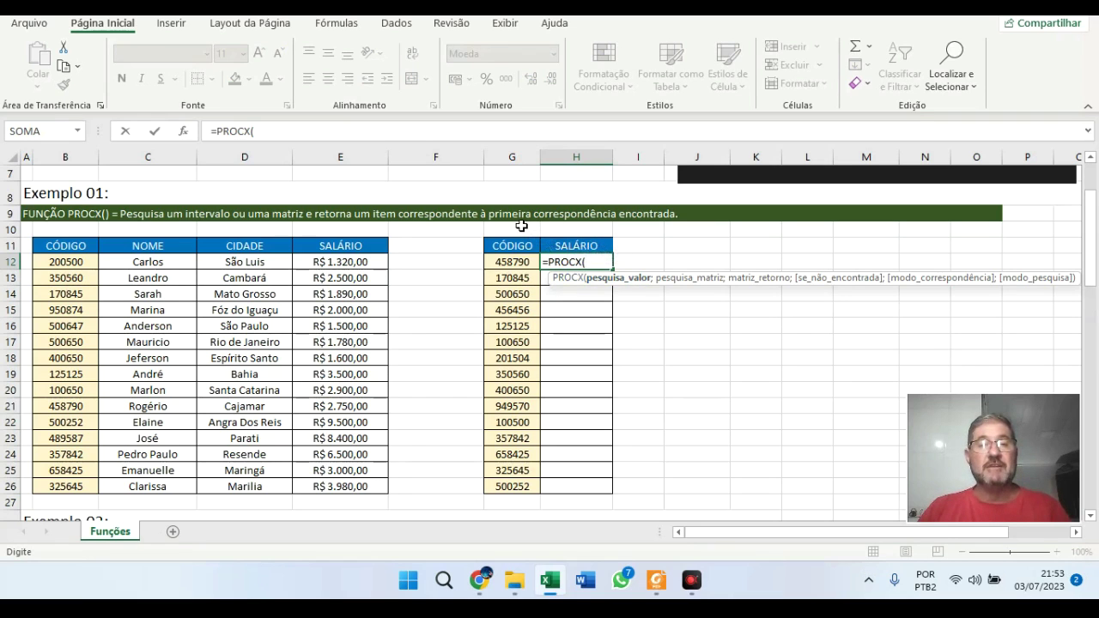
{"action": "key", "text": "Left"}
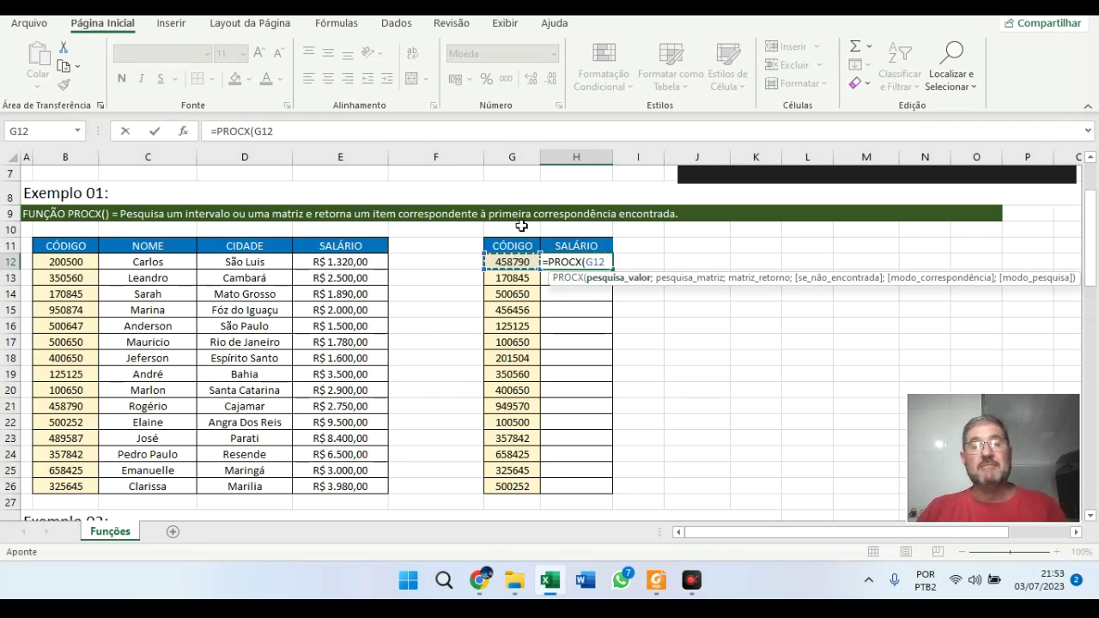
{"action": "type", "text": ";"}
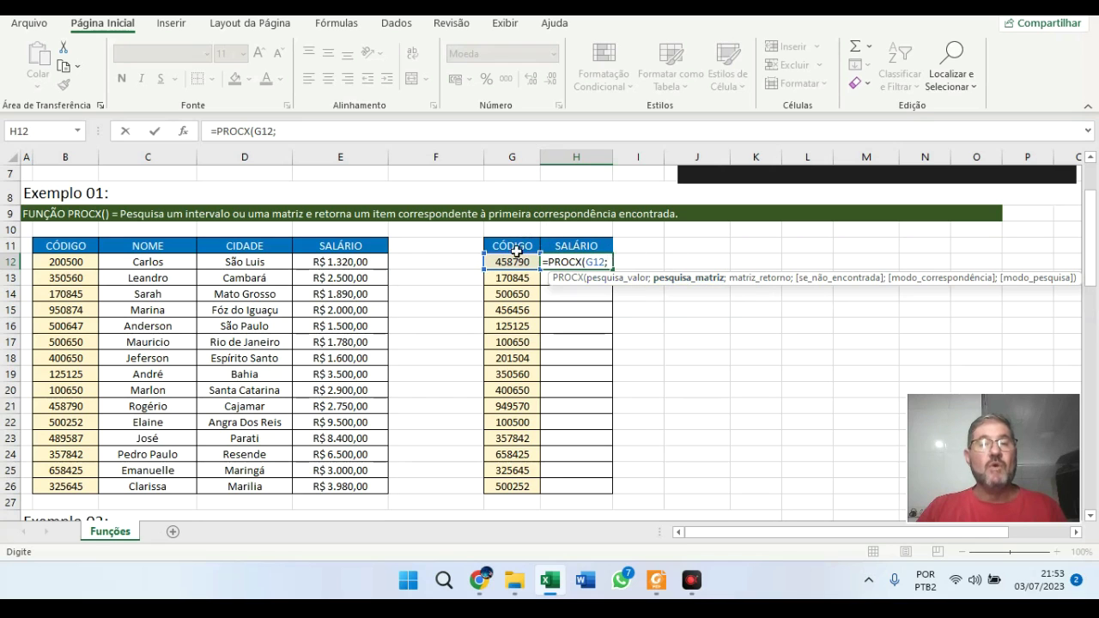
Add codes B12:B26 as the search range and salaries E12:E26 as the return range.
{"action": "mouse_move", "coordinate": [67, 262]}
{"action": "left_mouse_down"}
{"action": "mouse_move", "coordinate": [77, 295]}
{"action": "mouse_move", "coordinate": [75, 455]}
{"action": "left_mouse_up"}
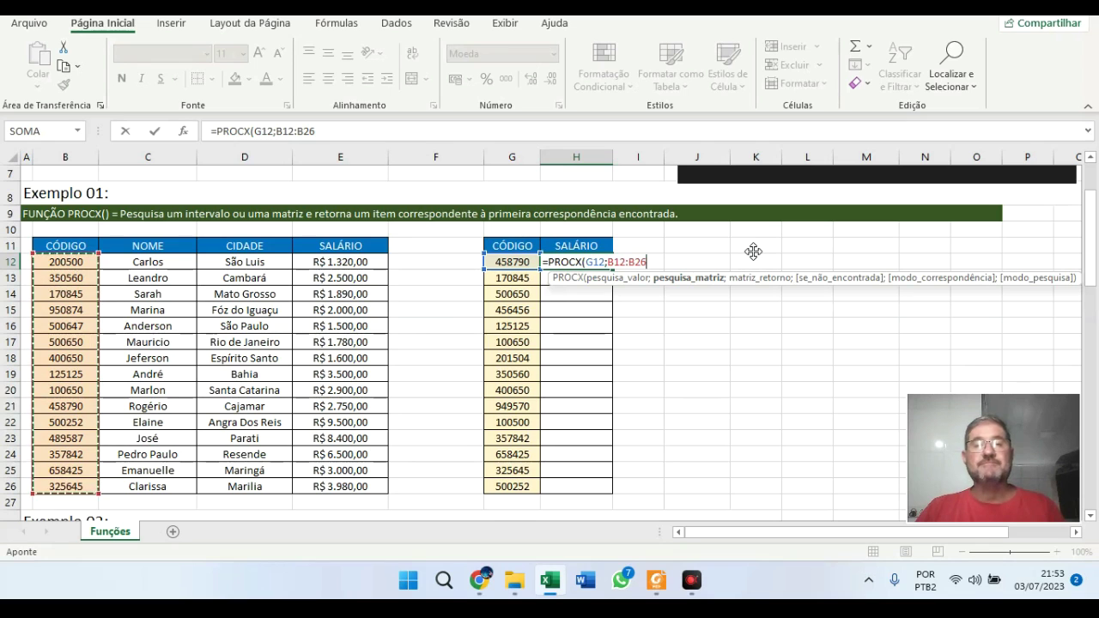
{"action": "type", "text": ";"}
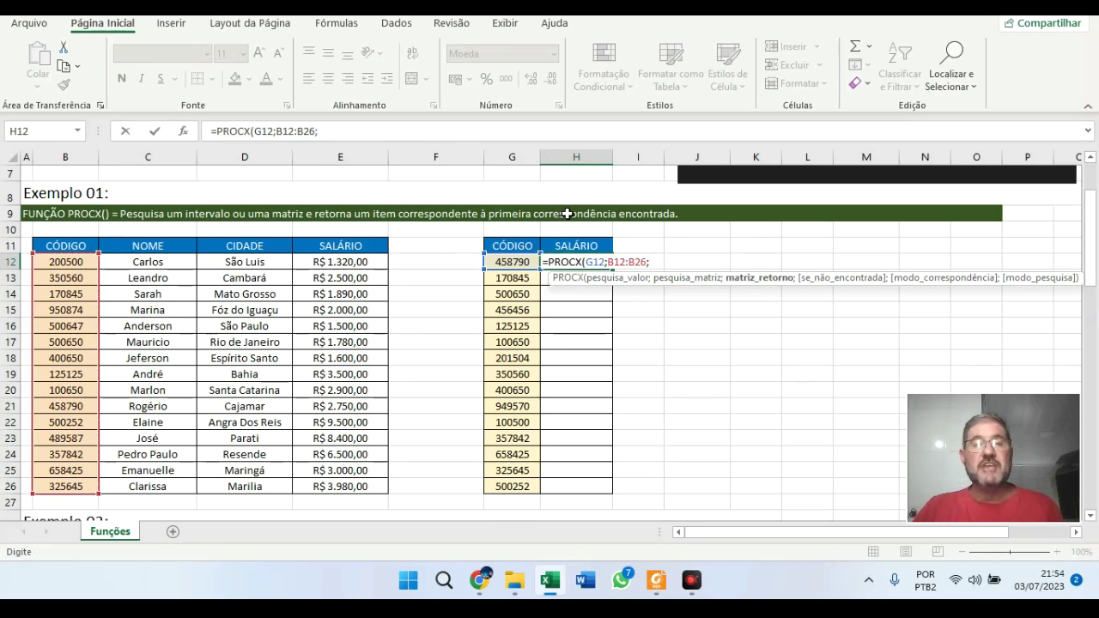
{"action": "left_click_drag", "start_coordinate": [343, 262], "coordinate": [361, 482]}
{"action": "type", "text": ";"}
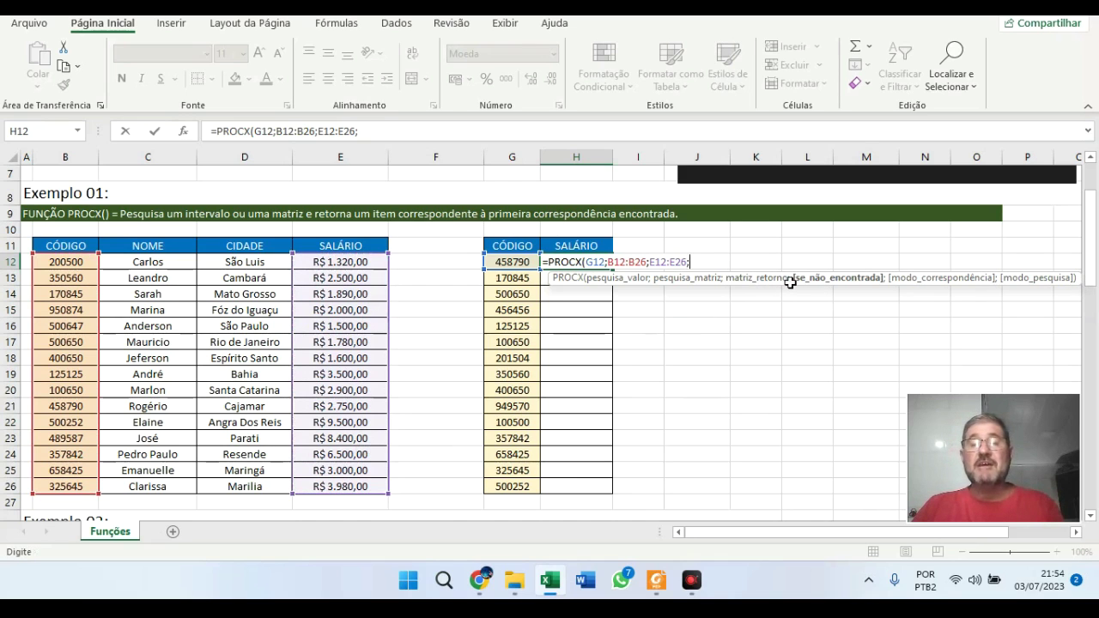
{"action": "mouse_move", "coordinate": [948, 394]}
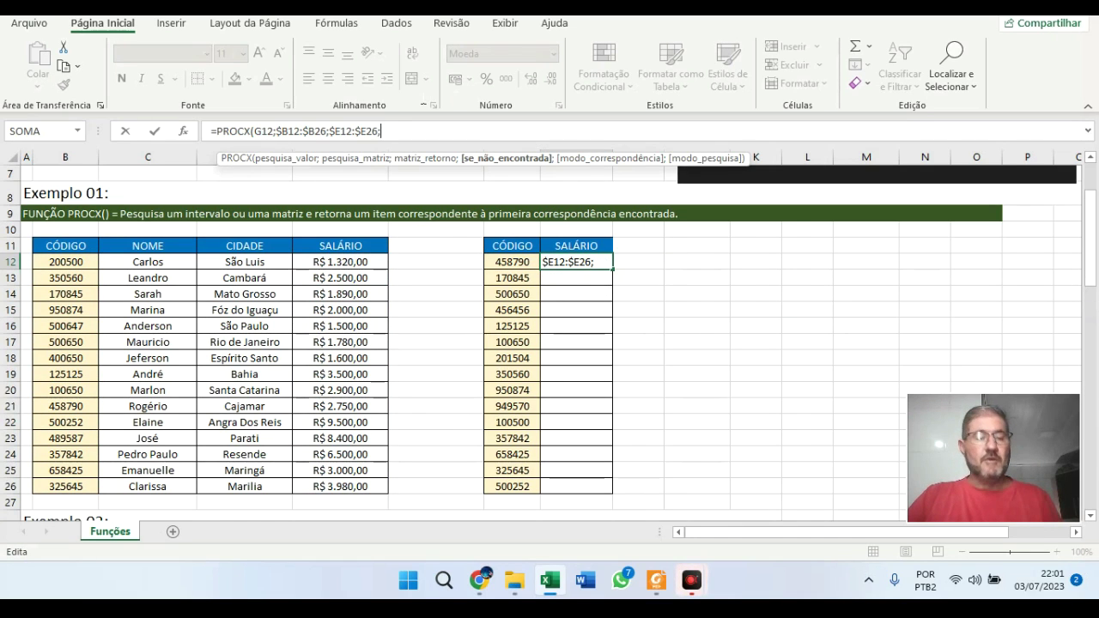
Finish the PROCX formula with "Não Existe" as the not-found text, fixing a typo.
{"action": "type", "text": "\"N"}
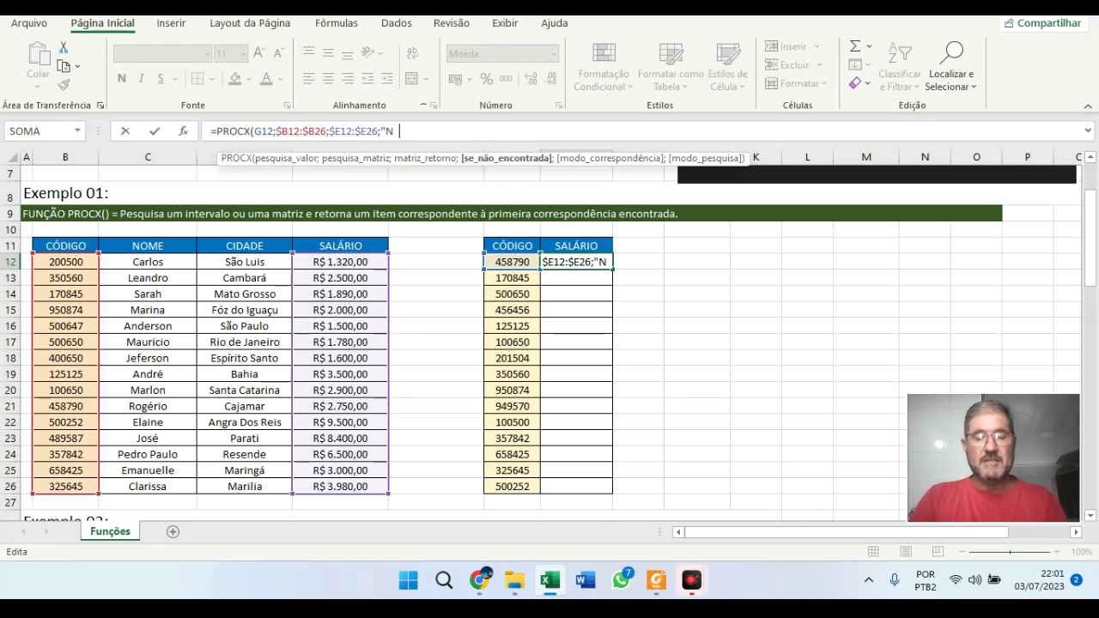
{"action": "type", "text": "ão"}
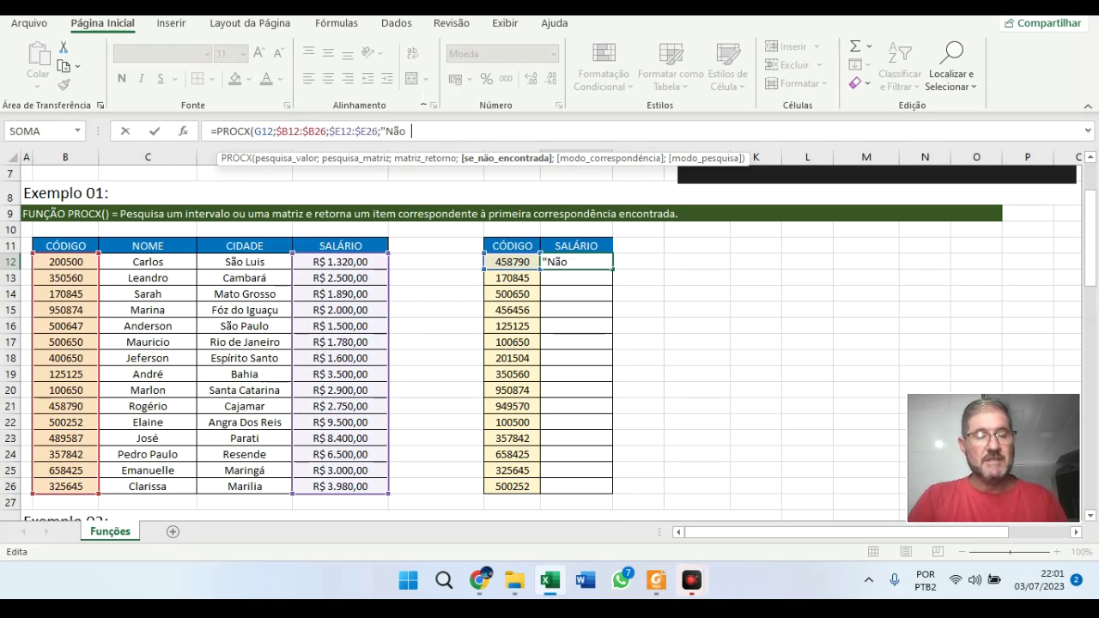
{"action": "type", "text": " Ixiste"}
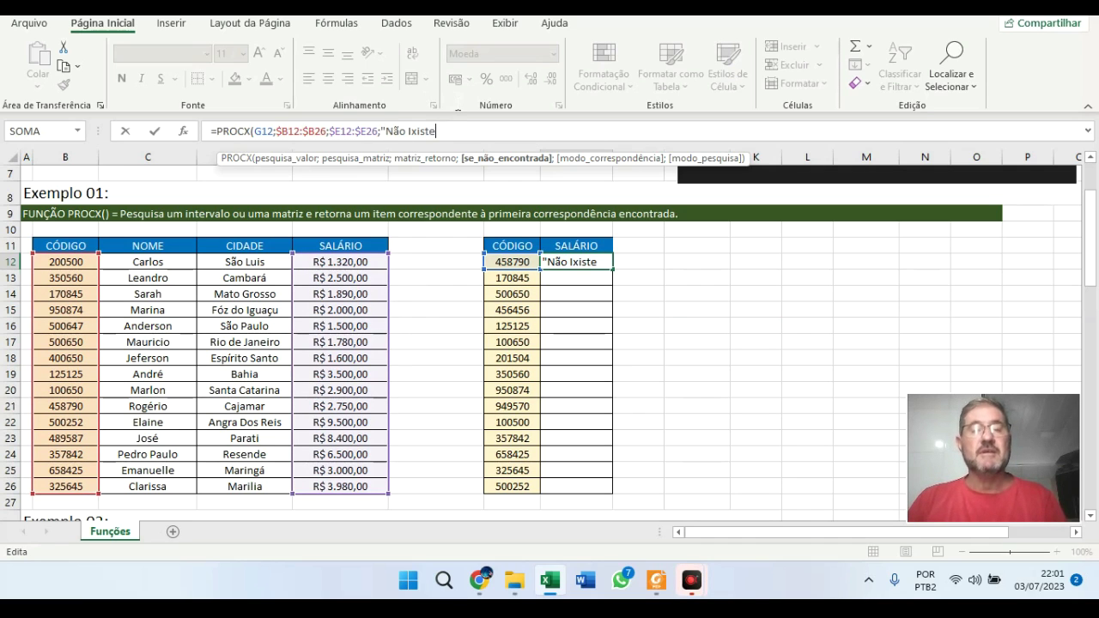
{"action": "key", "text": "BackSpace"}
{"action": "key", "text": "BackSpace"}
{"action": "key", "text": "BackSpace"}
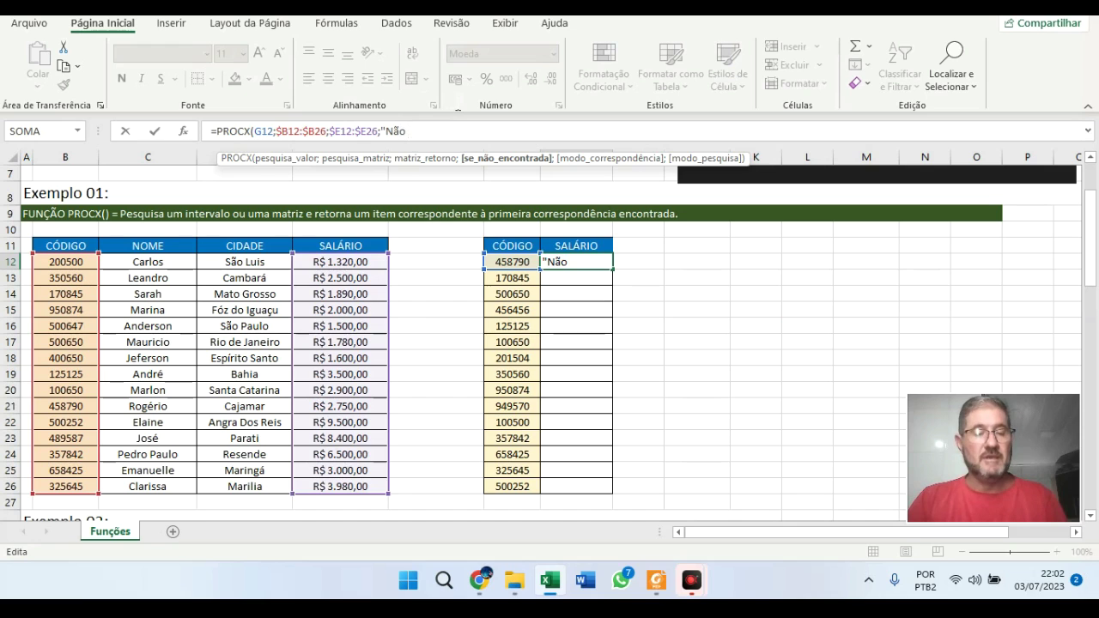
{"action": "type", "text": " Existe\""}
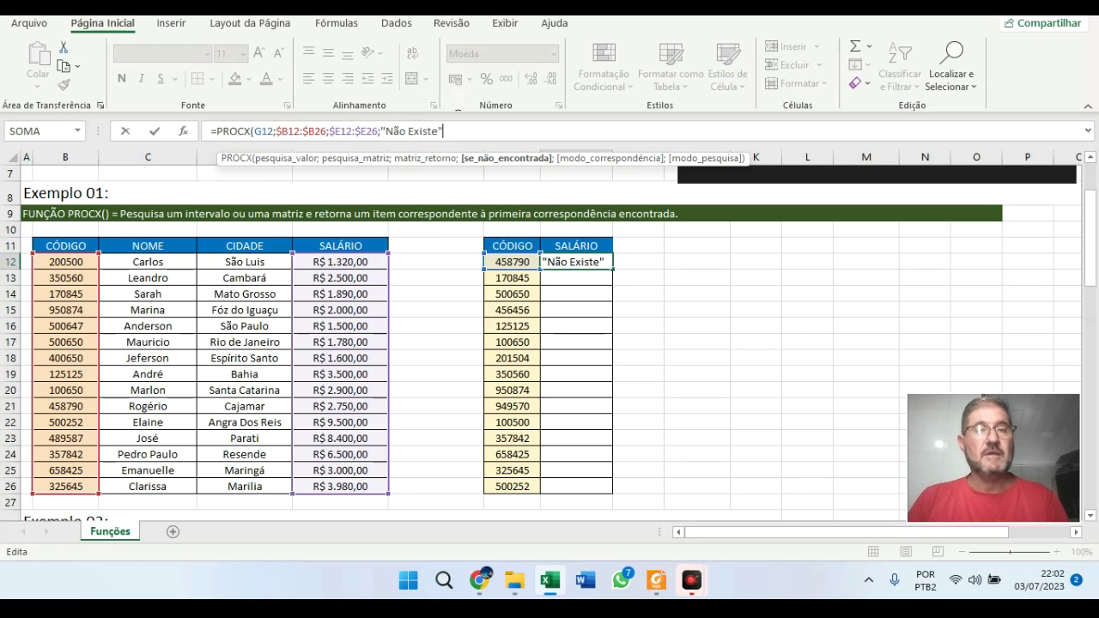
{"action": "type", "text": ")"}
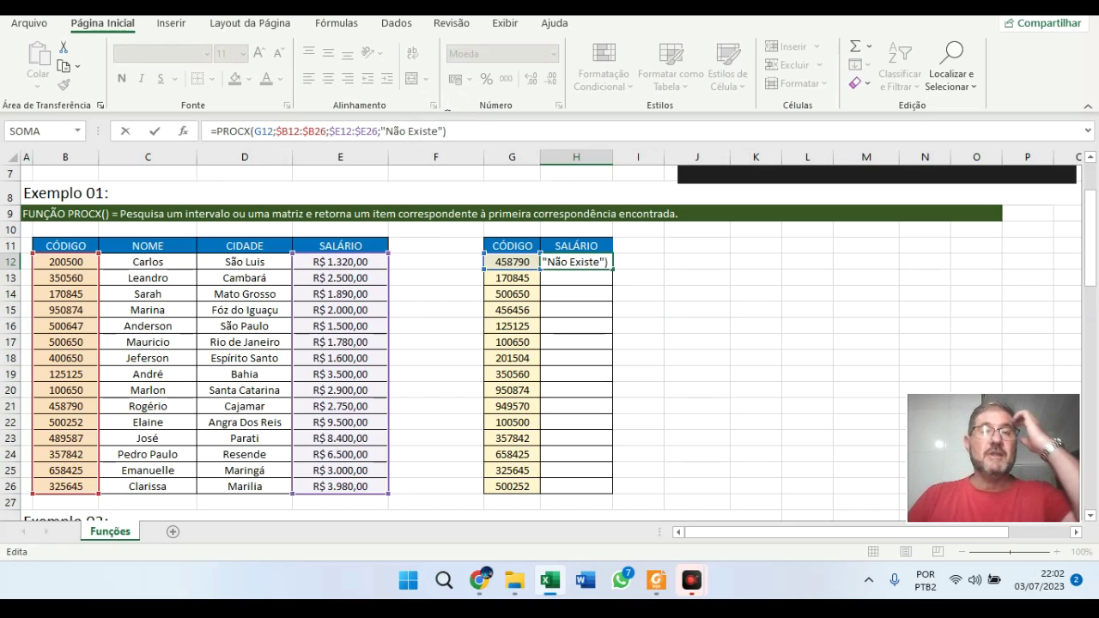
Lock the ranges as $B$12:$B$26 and $E$12:$E$26 and enter the formula.
{"action": "left_click_drag", "start_coordinate": [277, 131], "coordinate": [328, 131]}
{"action": "key", "text": "F4"}
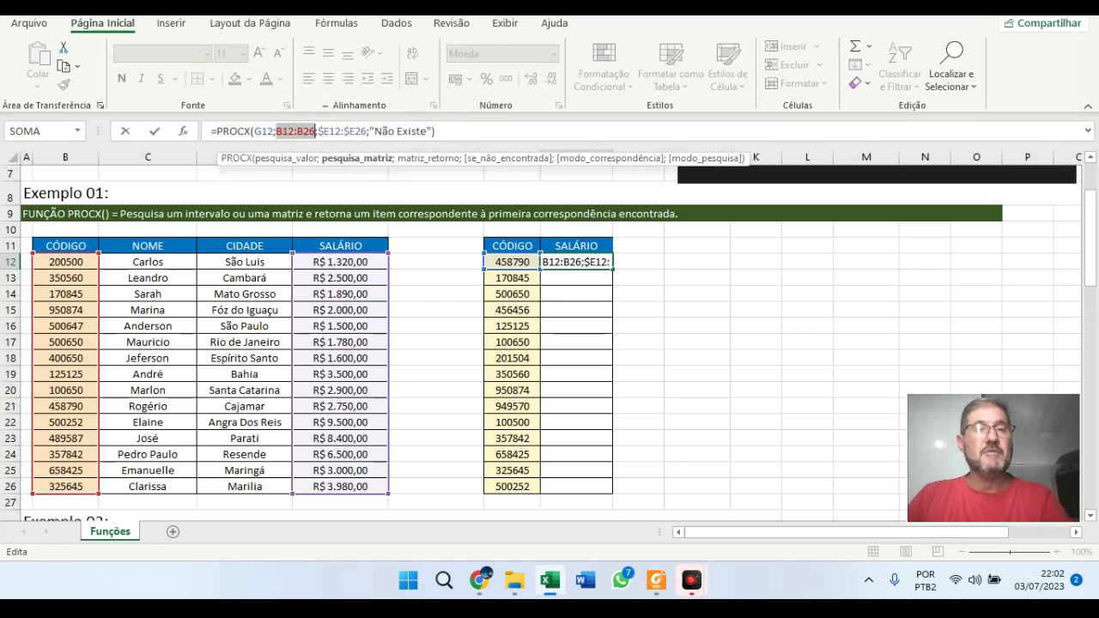
{"action": "key", "text": "F4"}
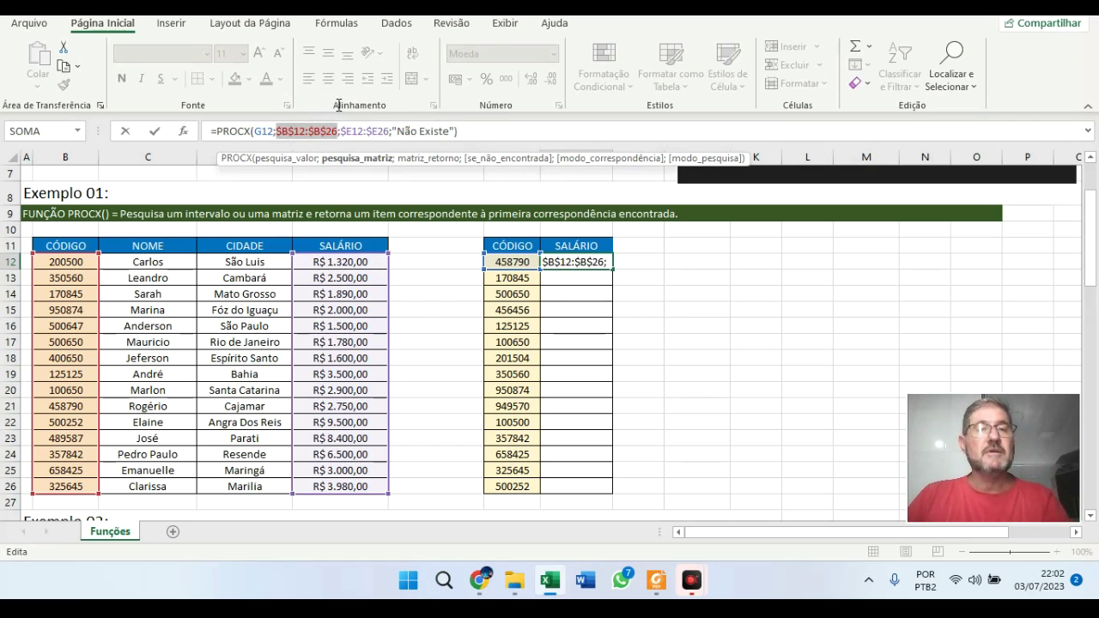
{"action": "left_click_drag", "start_coordinate": [340, 131], "coordinate": [390, 131]}
{"action": "key", "text": "F4"}
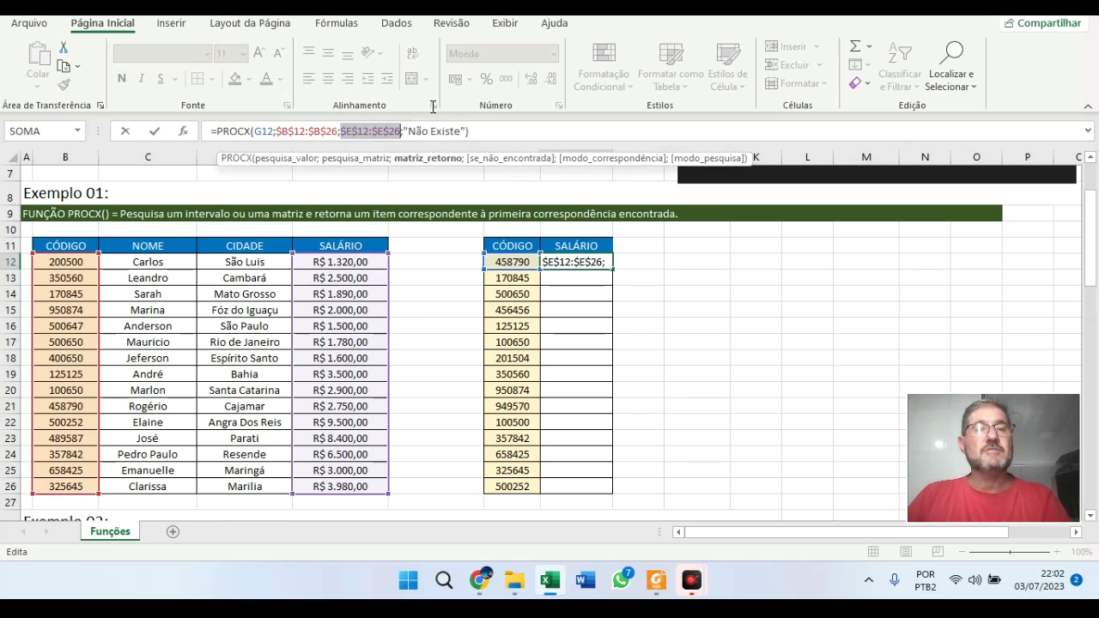
{"action": "key", "text": "End"}
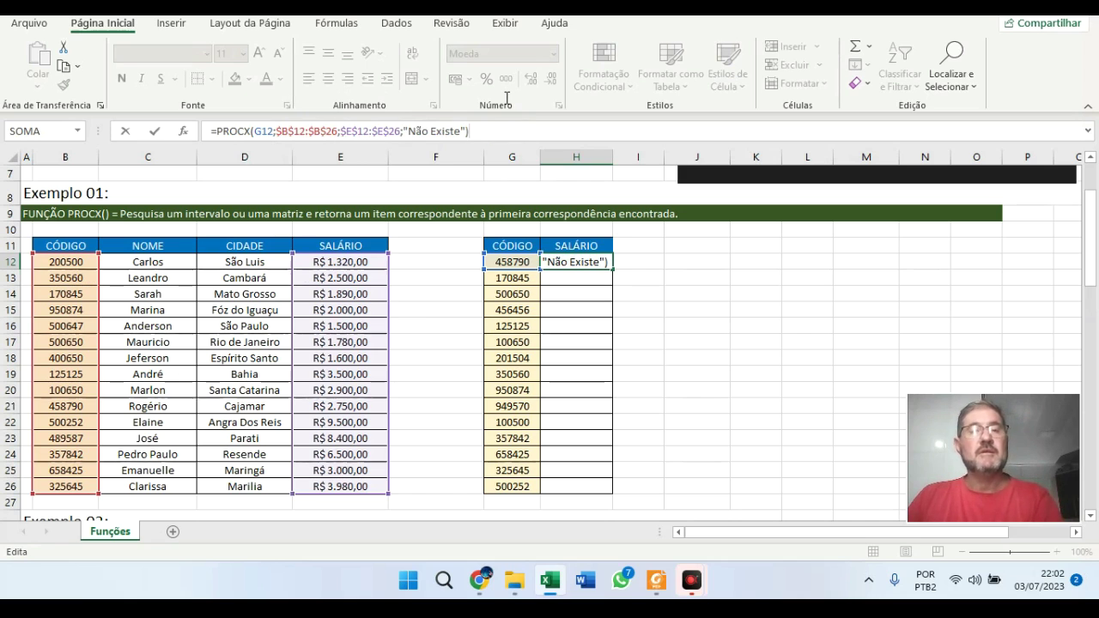
{"action": "key", "text": "Return"}
Copy H12's PROCX formula down through H26.
{"action": "left_click", "coordinate": [602, 262]}
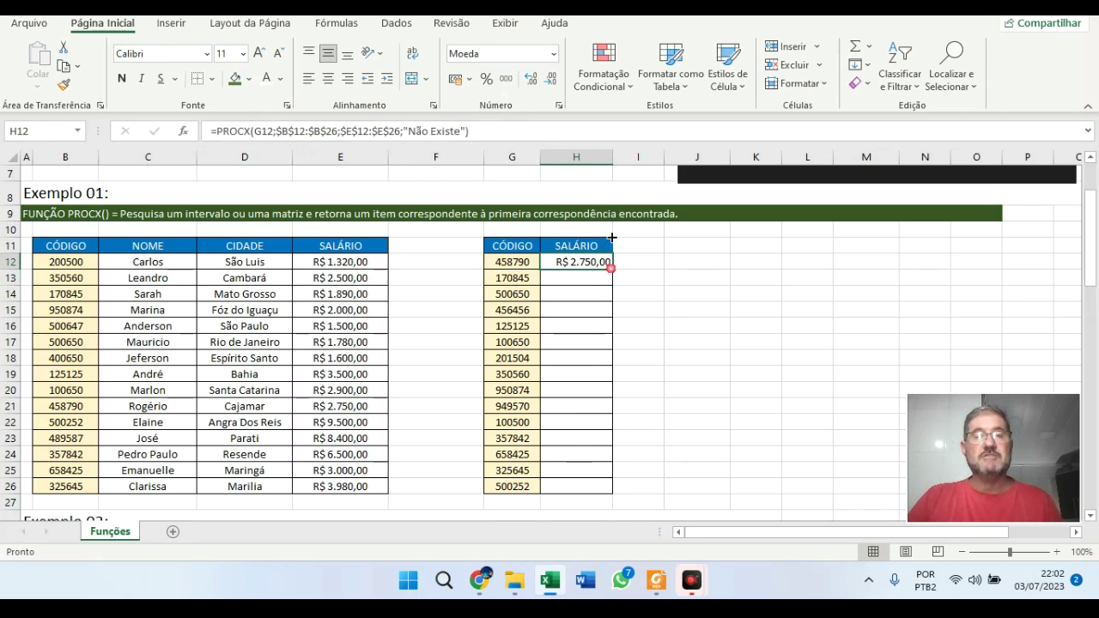
{"action": "double_click", "coordinate": [611, 268]}
{"action": "left_click", "coordinate": [691, 388]}
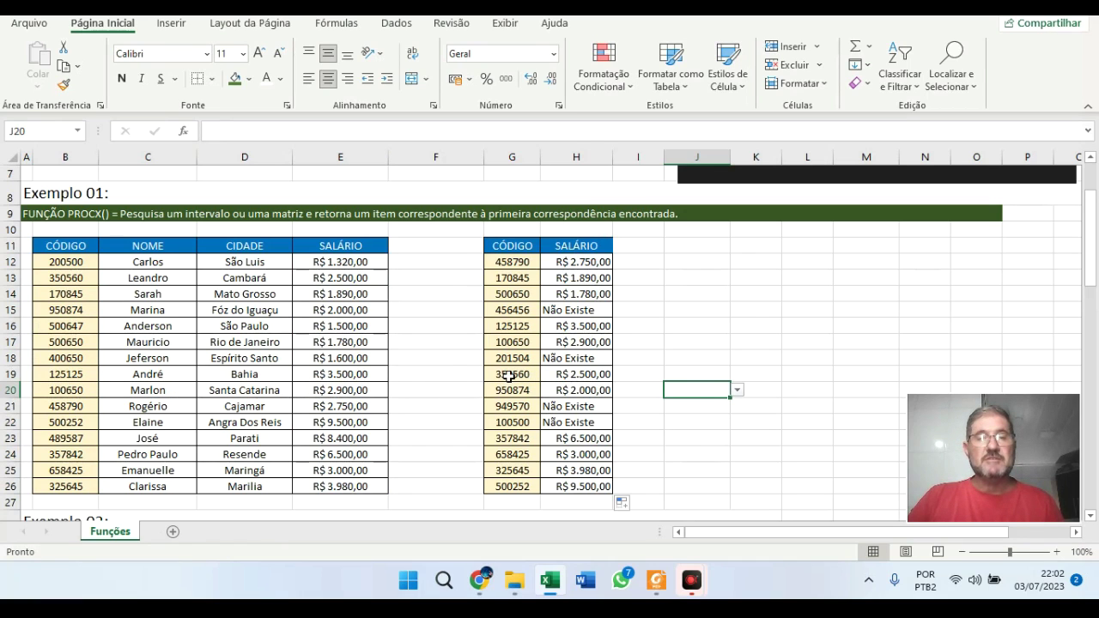
Test the lookup by changing G21 to 458790, then undo the change.
{"action": "left_click", "coordinate": [511, 406]}
{"action": "type", "text": "458790"}
{"action": "key", "text": "Return"}
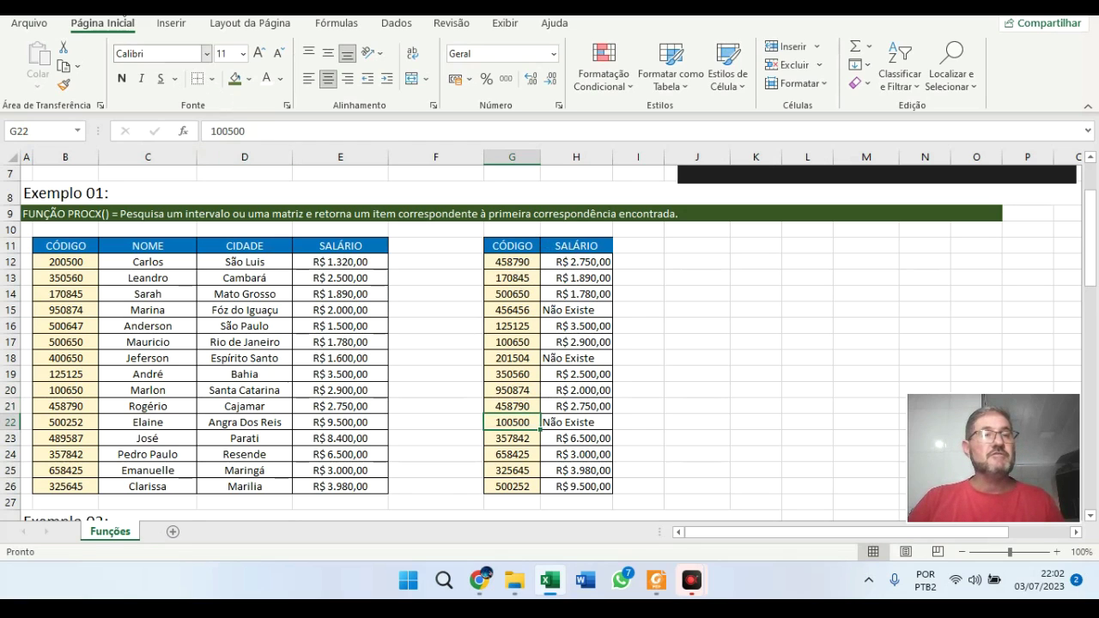
{"action": "key", "text": "ctrl+z"}
{"action": "left_click", "coordinate": [699, 342]}
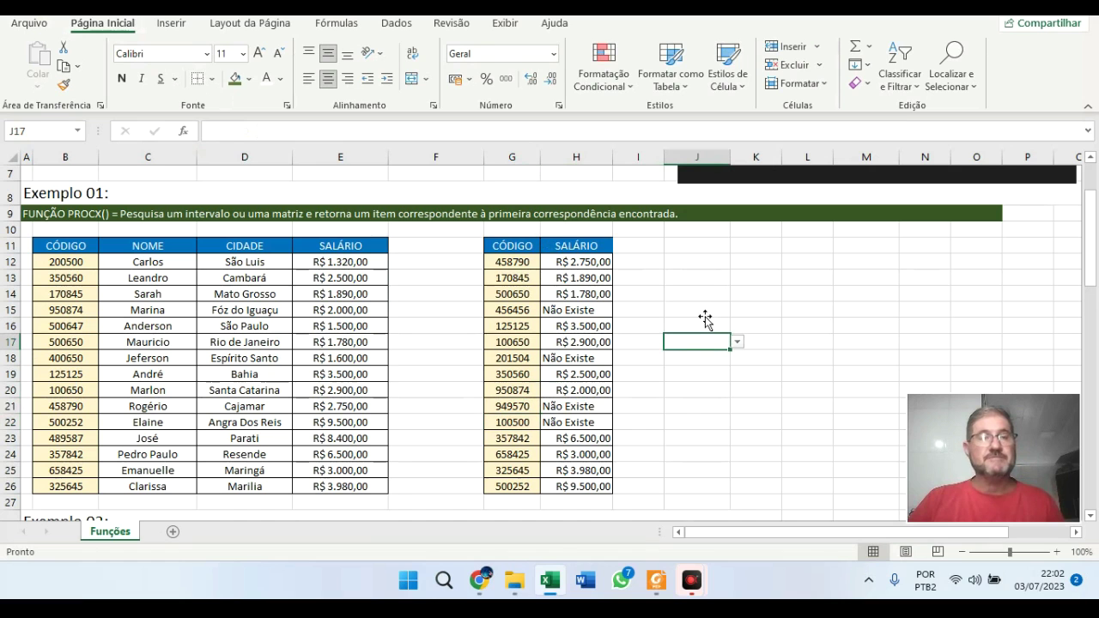
{"action": "scroll", "coordinate": [704, 320], "scroll_direction": "down", "scroll_amount": 3}
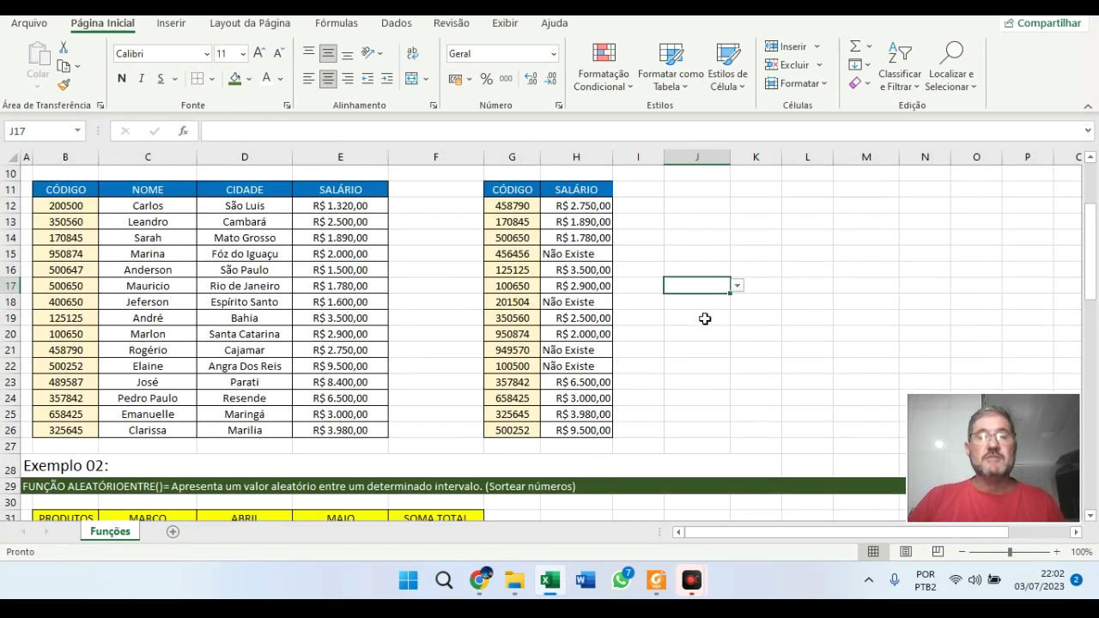
{"action": "scroll", "coordinate": [704, 319], "scroll_direction": "up", "scroll_amount": 4}
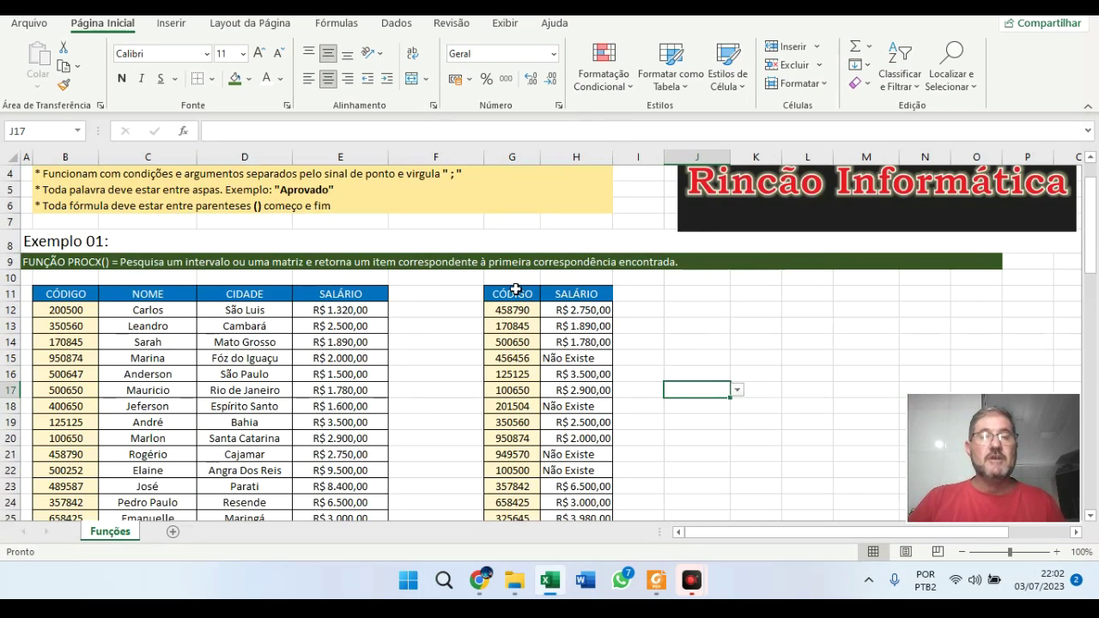
{"action": "left_click", "coordinate": [576, 310]}
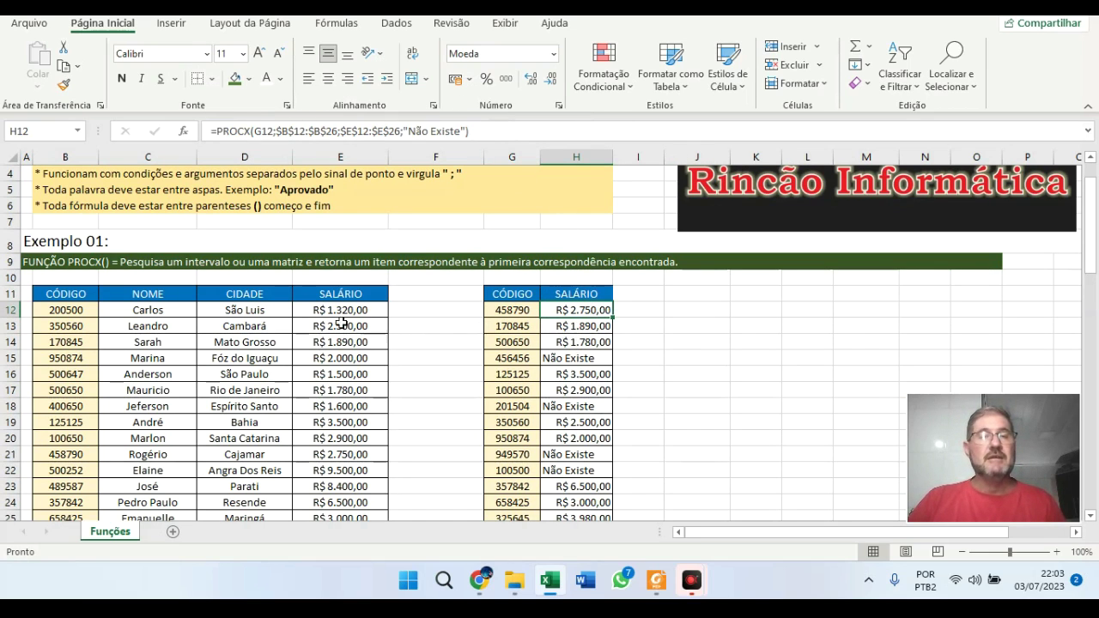
Enter =ALEATÓRIOENTRE(50;300) in C32 for MONITOR's MARÇO value and re-enter it to refresh.
{"action": "left_click", "coordinate": [721, 369]}
{"action": "scroll", "coordinate": [670, 352], "scroll_direction": "down", "scroll_amount": 6}
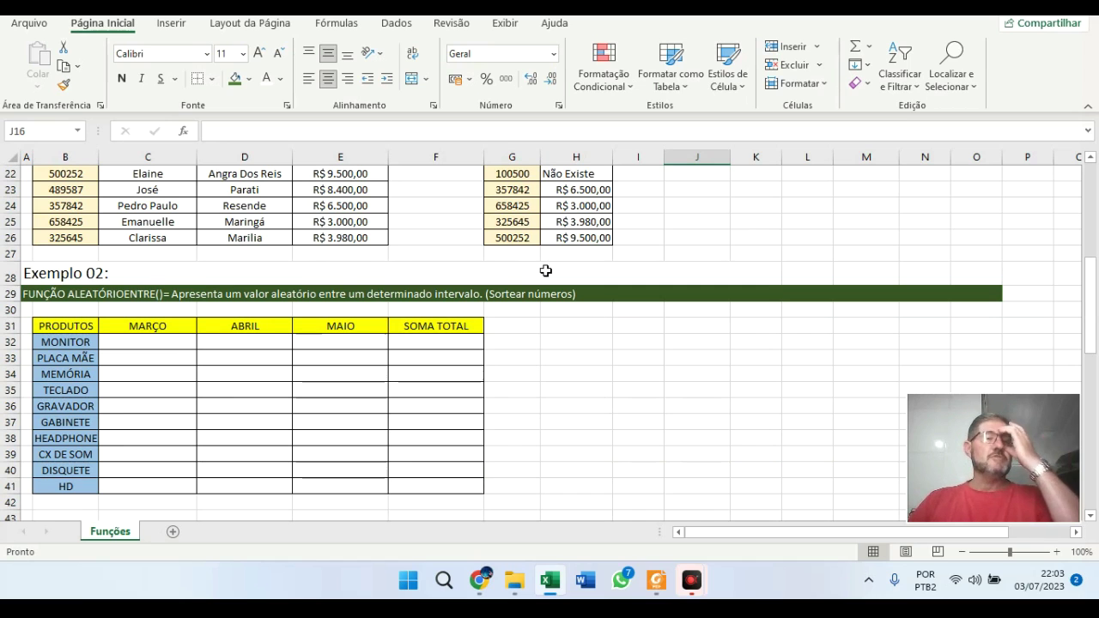
{"action": "left_click", "coordinate": [180, 342]}
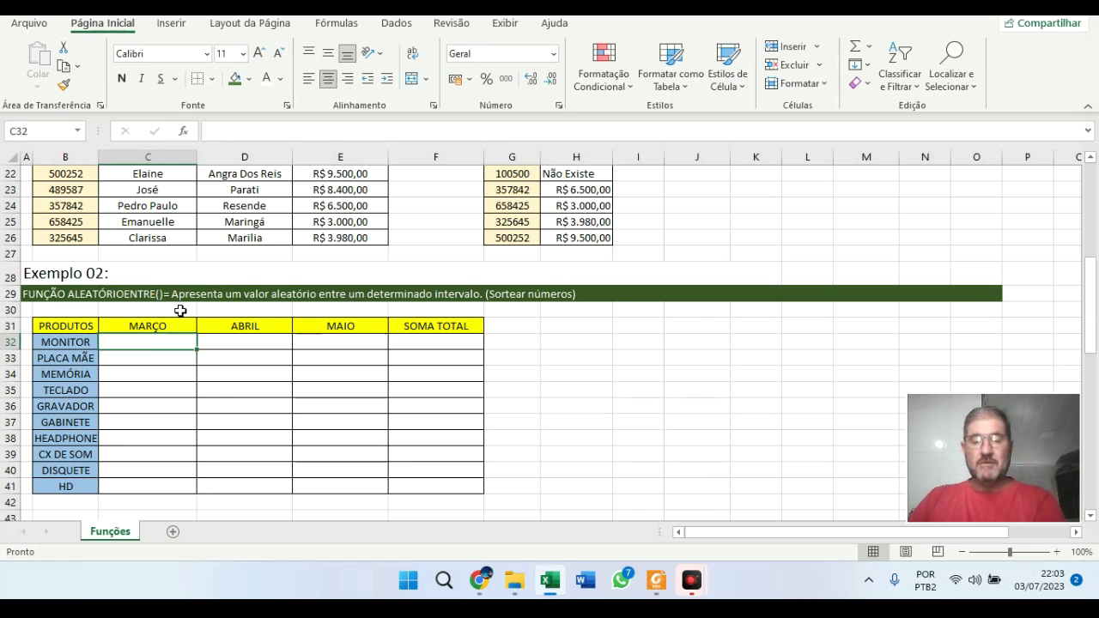
{"action": "type", "text": "=ale"}
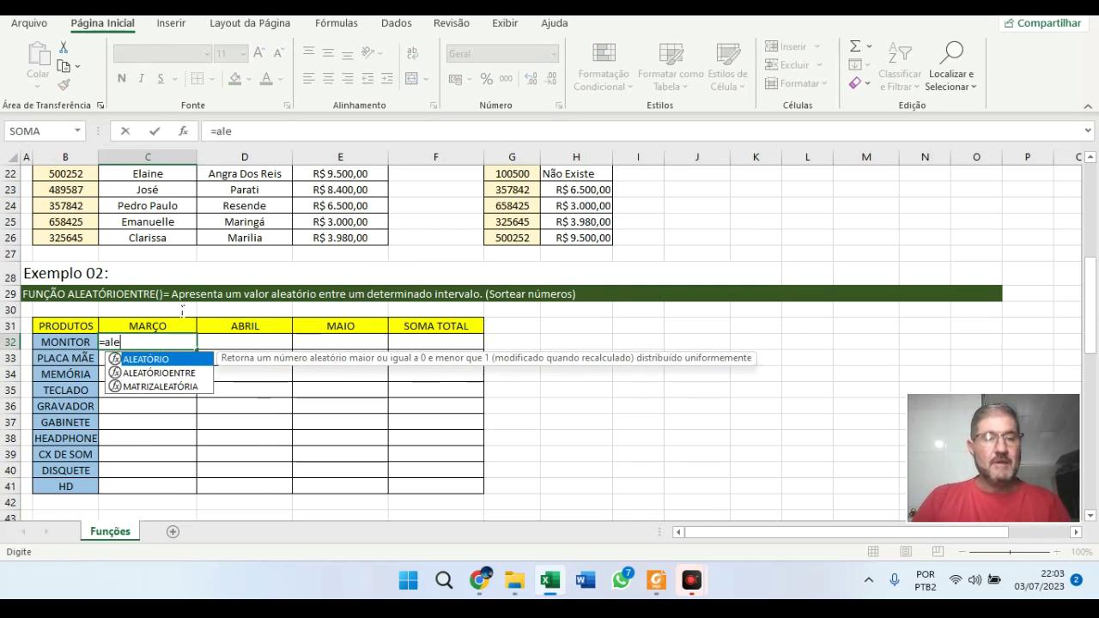
{"action": "double_click", "coordinate": [197, 372]}
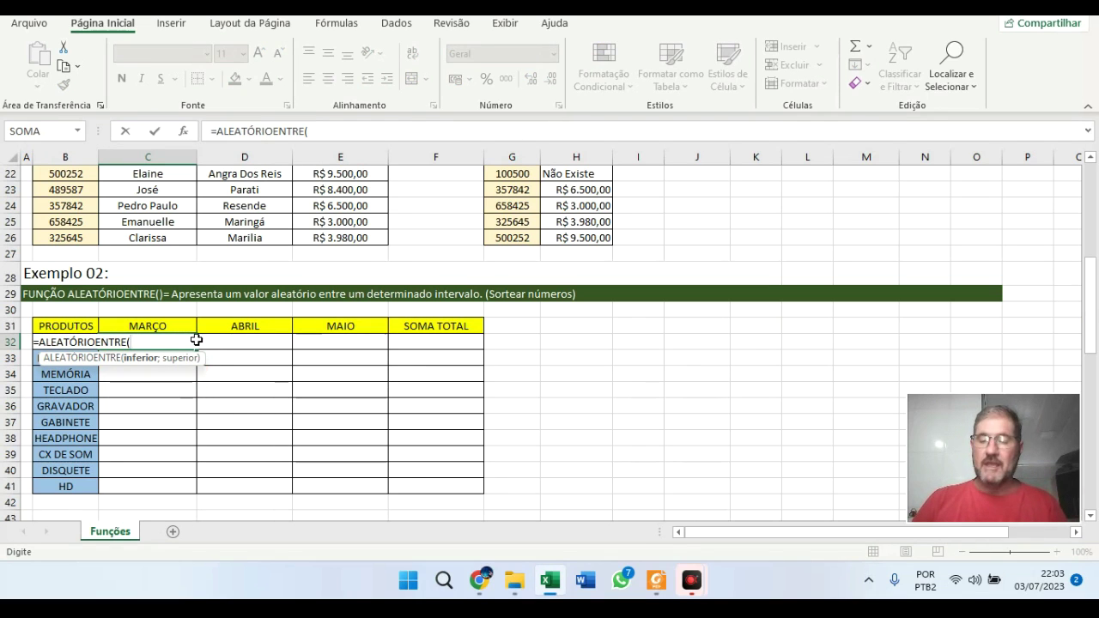
{"action": "type", "text": "50;"}
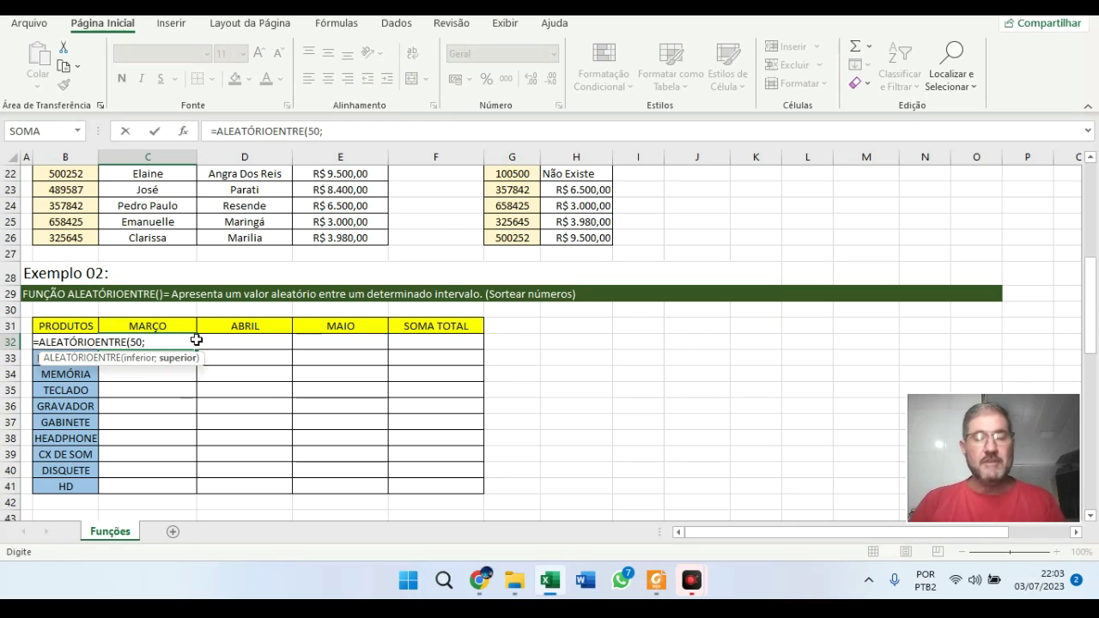
{"action": "type", "text": "300"}
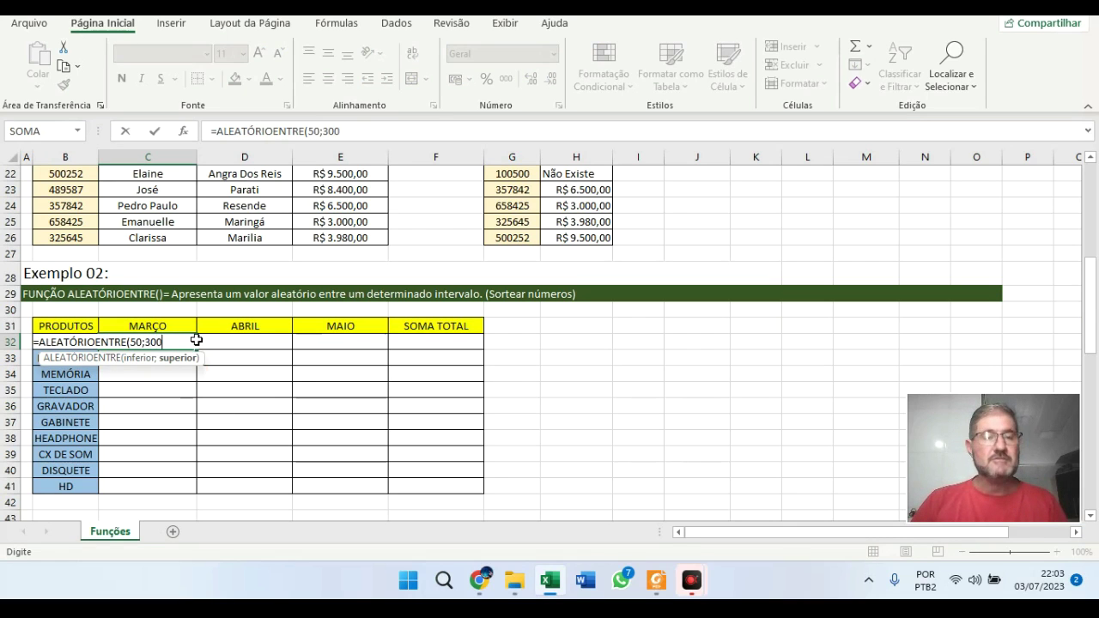
{"action": "type", "text": ")"}
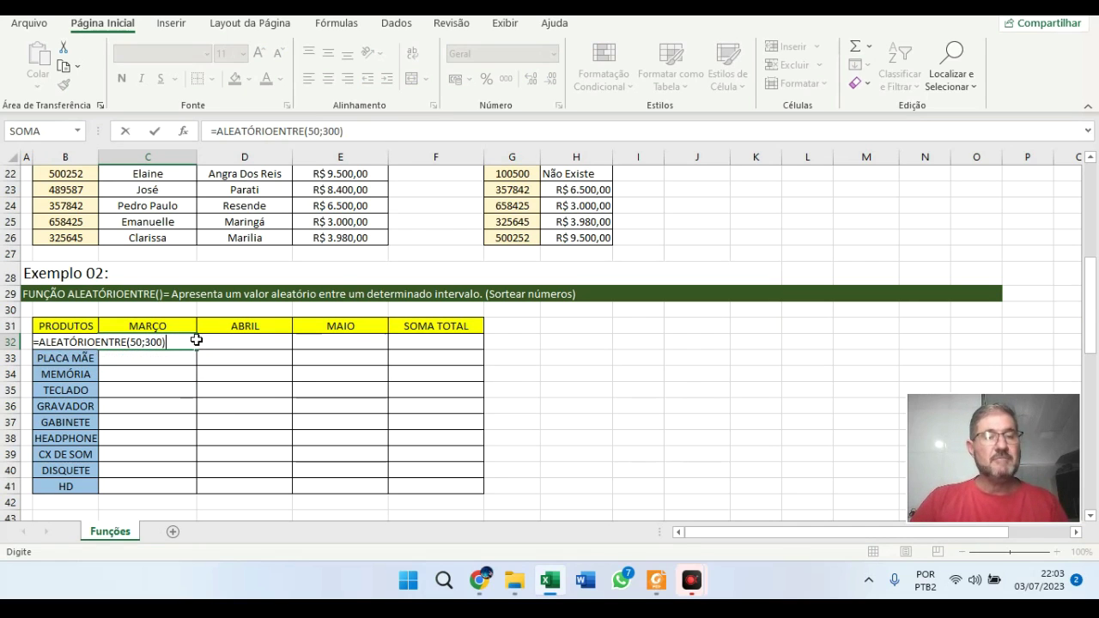
{"action": "key", "text": "Return"}
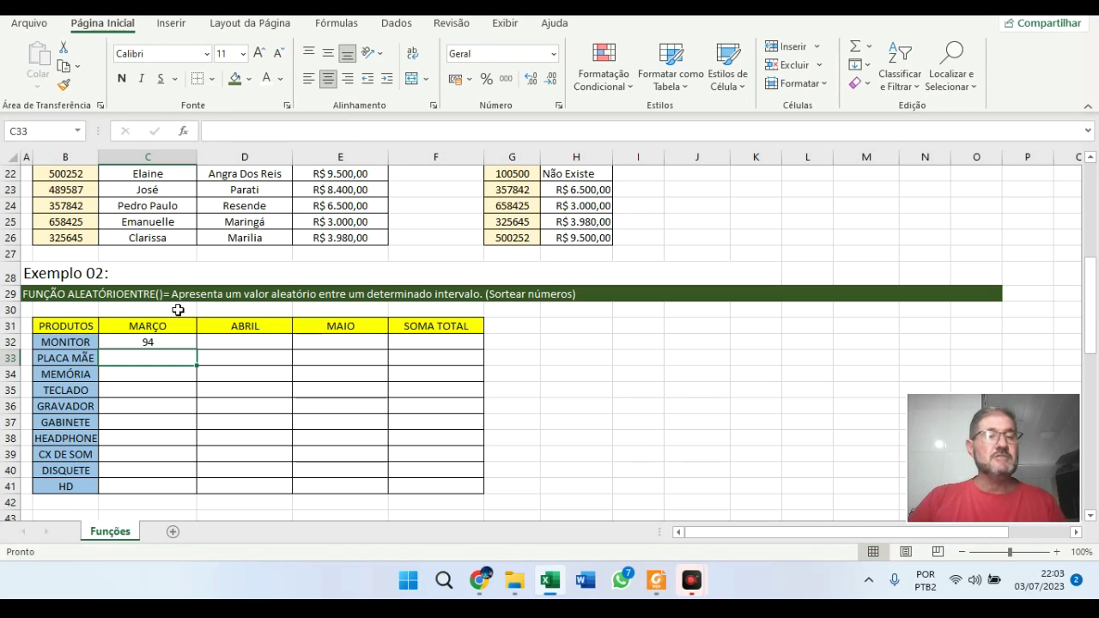
{"action": "left_click", "coordinate": [178, 342]}
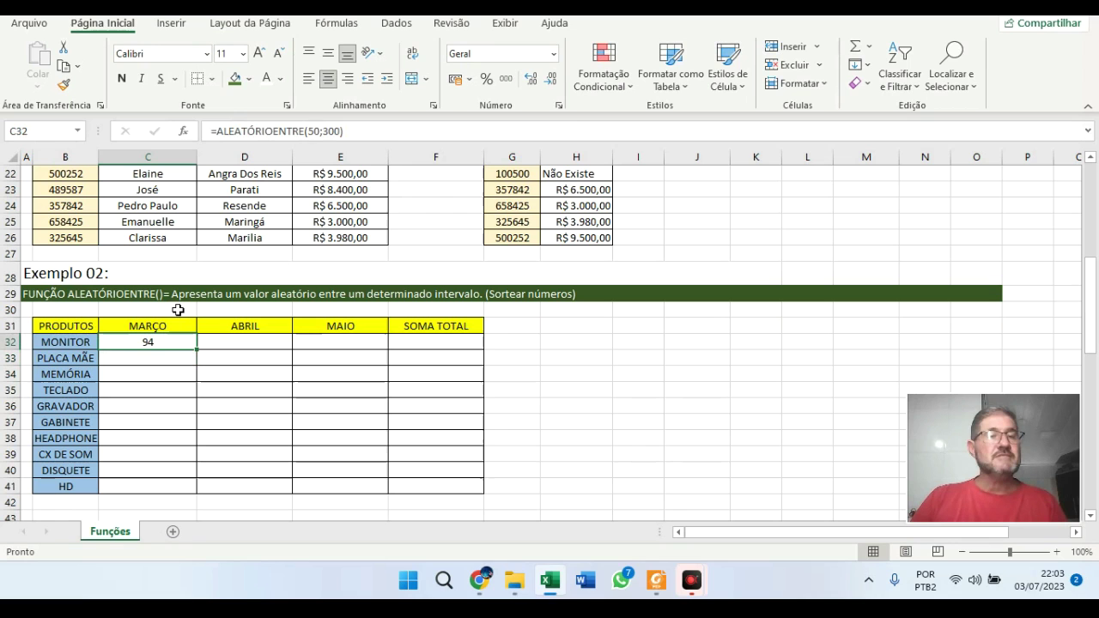
{"action": "double_click", "coordinate": [178, 342]}
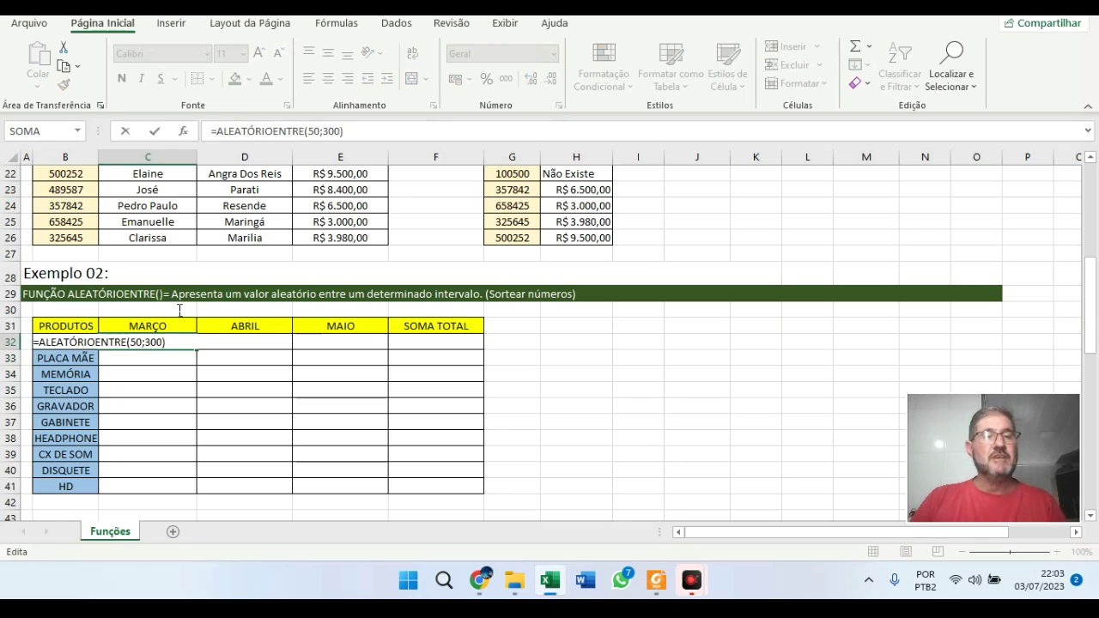
{"action": "key", "text": "Return"}
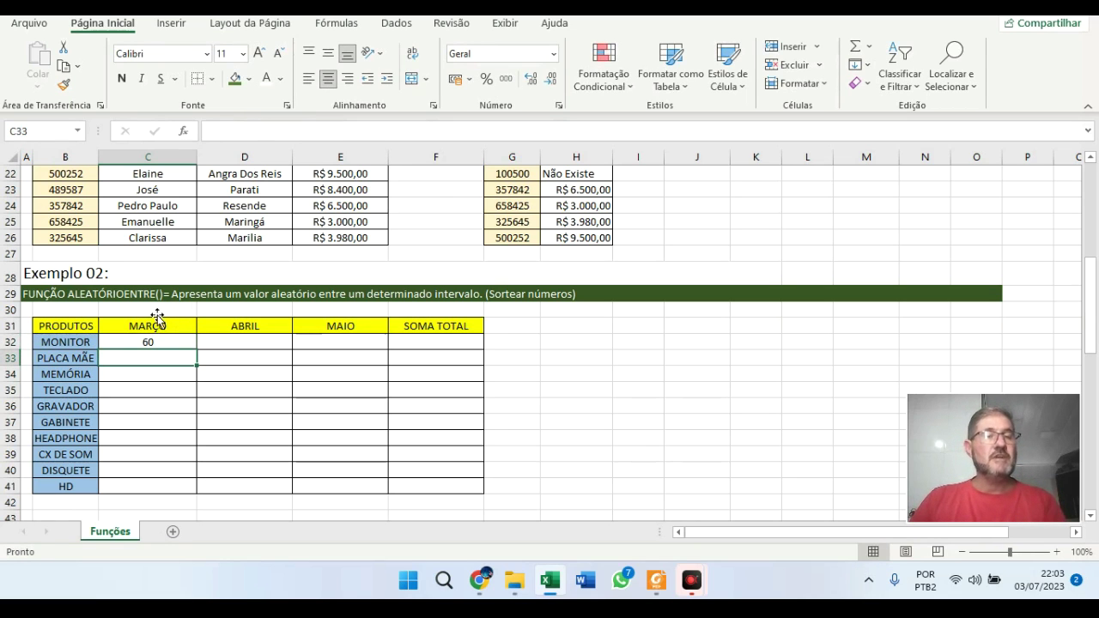
Copy C32's ALEATÓRIOENTRE(50;300) formula across C32:E41 for all ten products.
{"action": "left_click", "coordinate": [177, 341]}
{"action": "left_click_drag", "start_coordinate": [196, 350], "coordinate": [180, 485]}
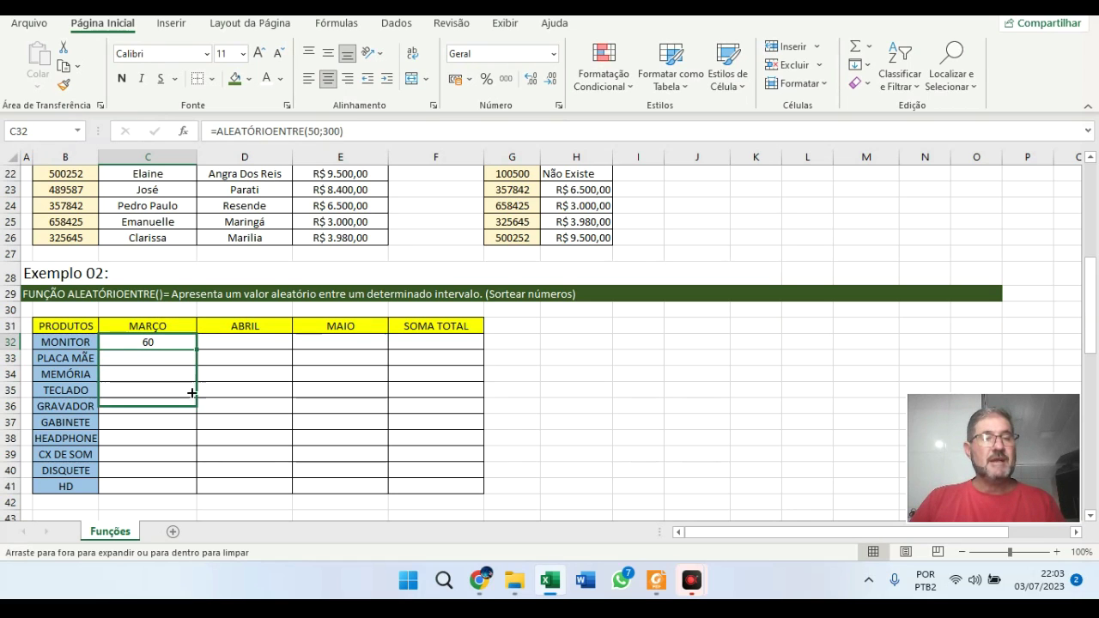
{"action": "left_click", "coordinate": [180, 337]}
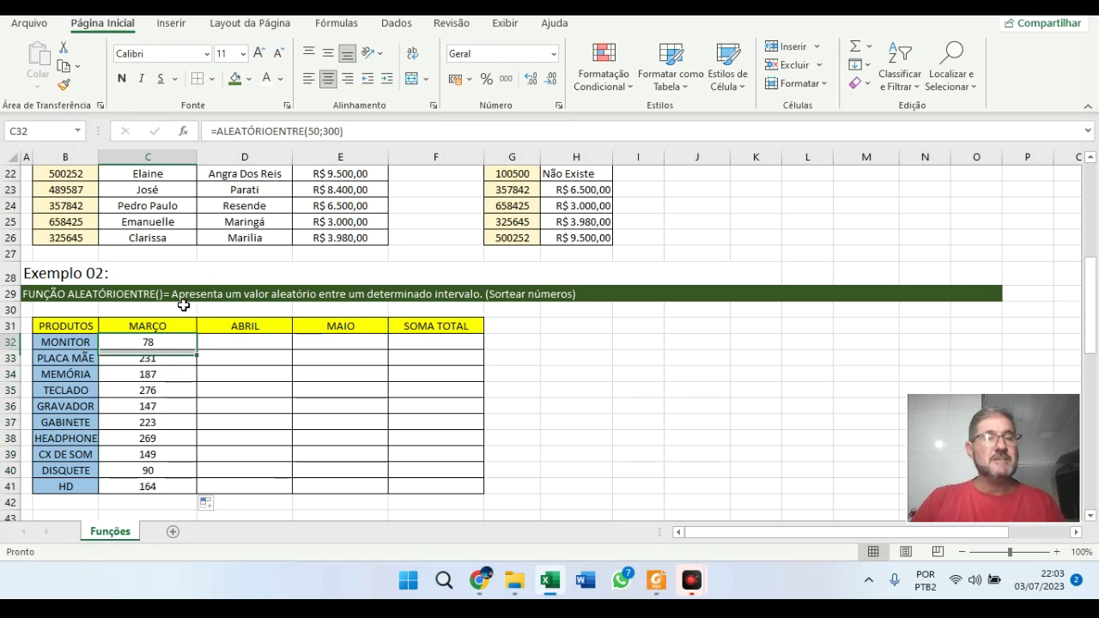
{"action": "left_click_drag", "start_coordinate": [197, 349], "coordinate": [367, 429]}
{"action": "left_click", "coordinate": [287, 343]}
{"action": "left_click_drag", "start_coordinate": [292, 349], "coordinate": [294, 486]}
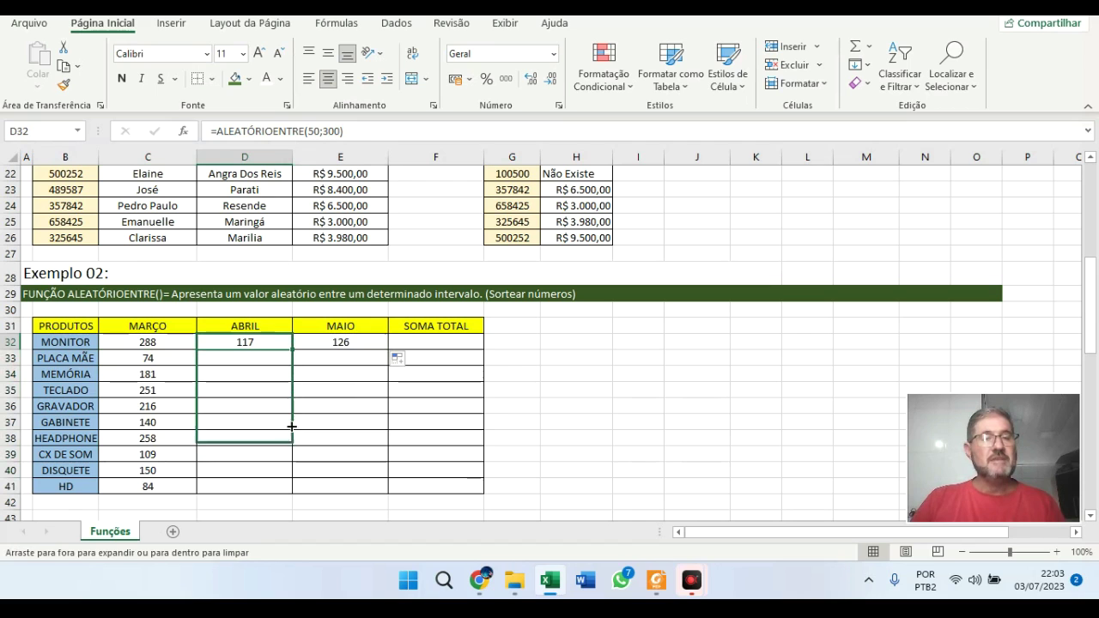
{"action": "left_click", "coordinate": [354, 342]}
{"action": "left_click_drag", "start_coordinate": [388, 349], "coordinate": [357, 483]}
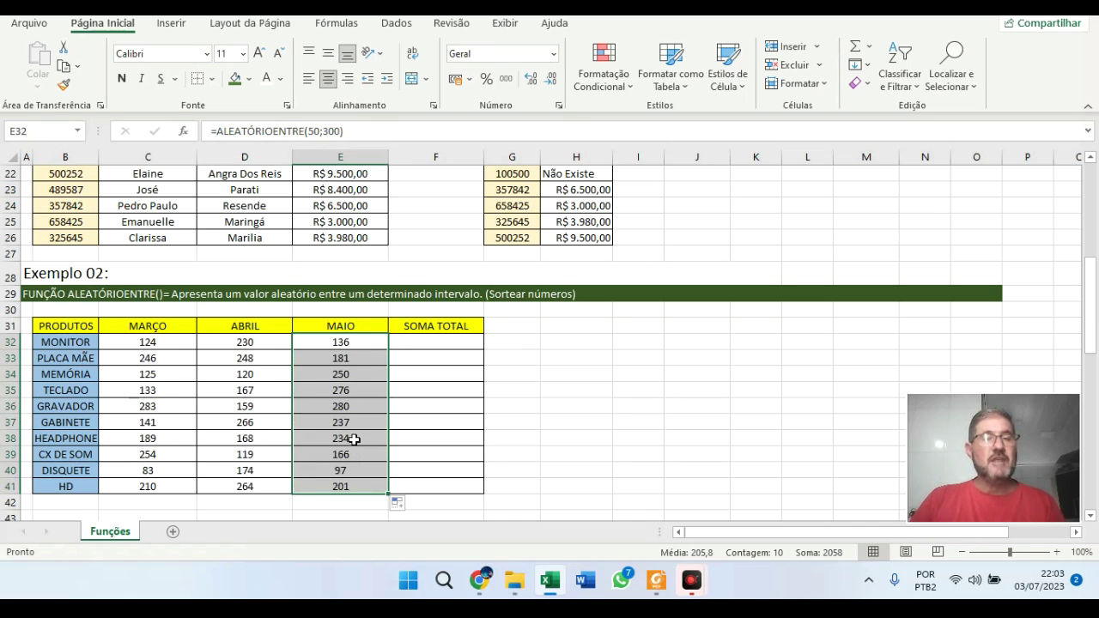
{"action": "left_click", "coordinate": [430, 340]}
Rewrite F32's total as =SOMA(C32:E32), replacing the first incorrect attempt.
{"action": "type", "text": "="}
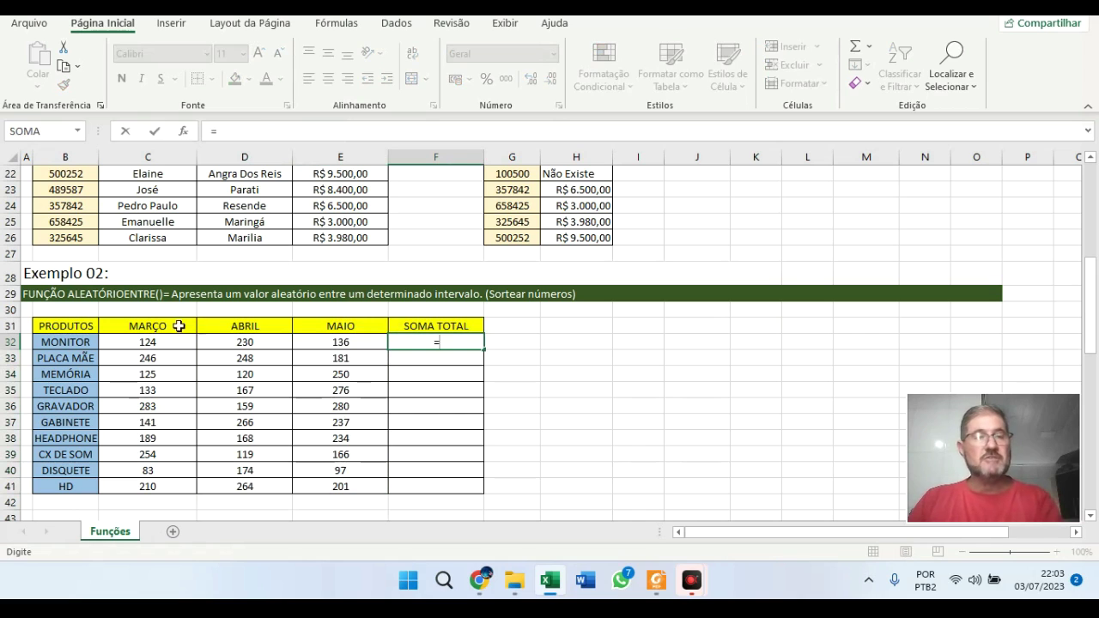
{"action": "left_click", "coordinate": [174, 345]}
{"action": "type", "text": ";"}
{"action": "left_click_drag", "start_coordinate": [187, 342], "coordinate": [320, 343]}
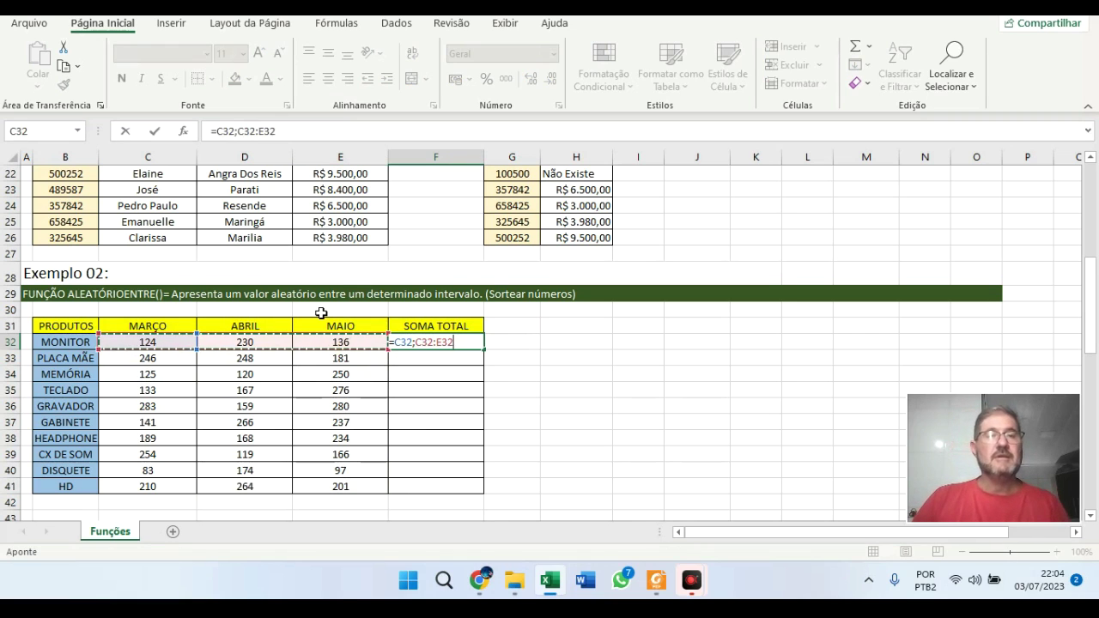
{"action": "left_click", "coordinate": [306, 132]}
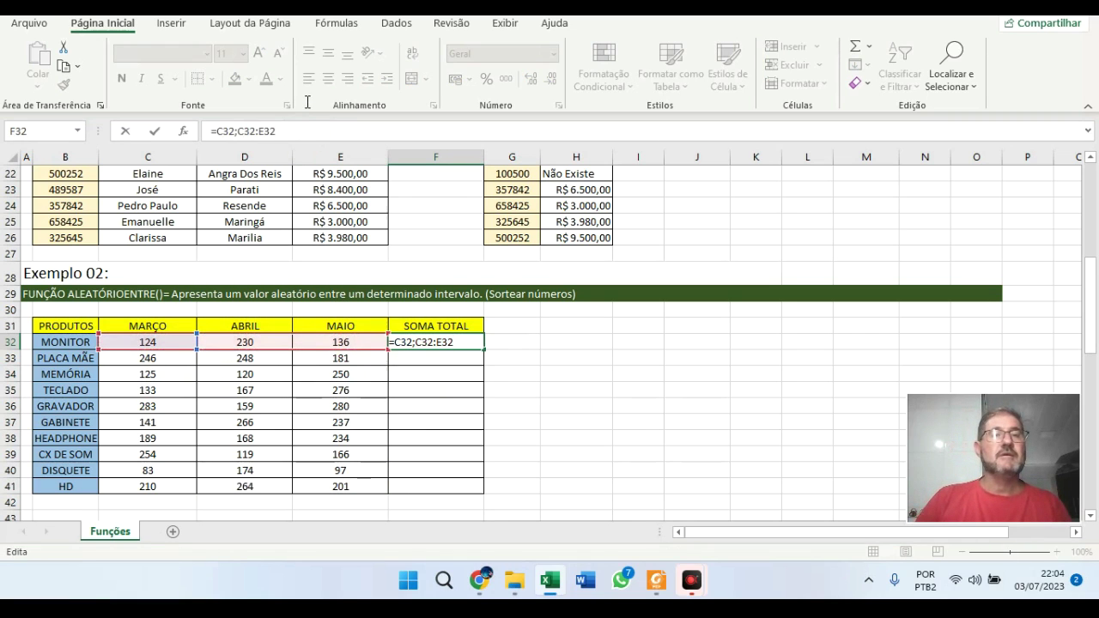
{"action": "key", "text": "BackSpace"}
{"action": "key", "text": "BackSpace"}
{"action": "key", "text": "BackSpace"}
{"action": "key", "text": "BackSpace"}
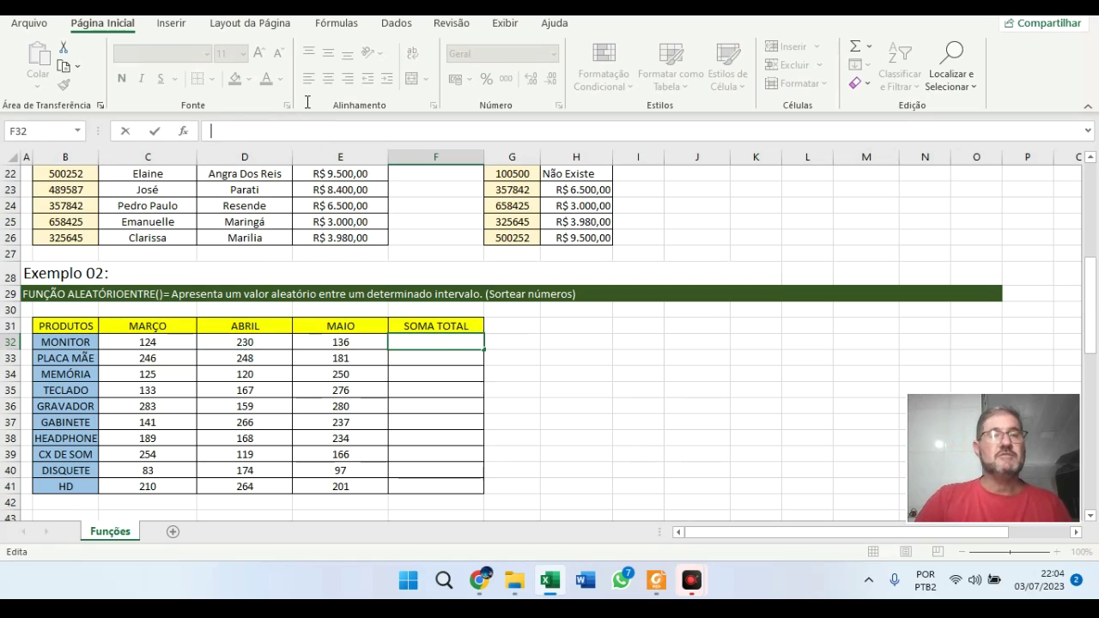
{"action": "type", "text": "=soma"}
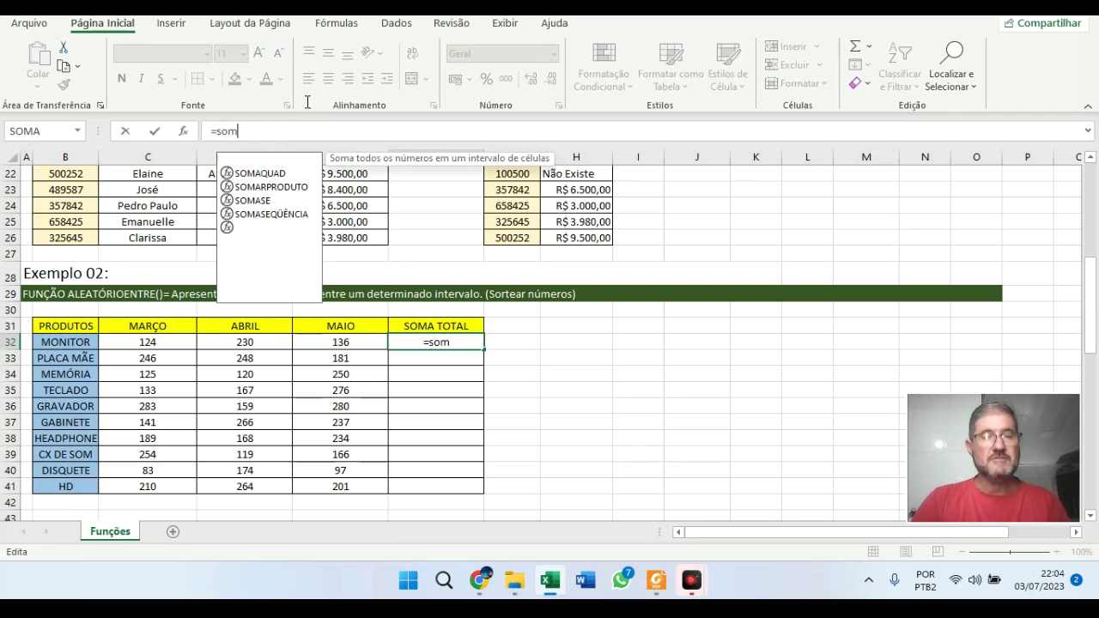
{"action": "key", "text": "Tab"}
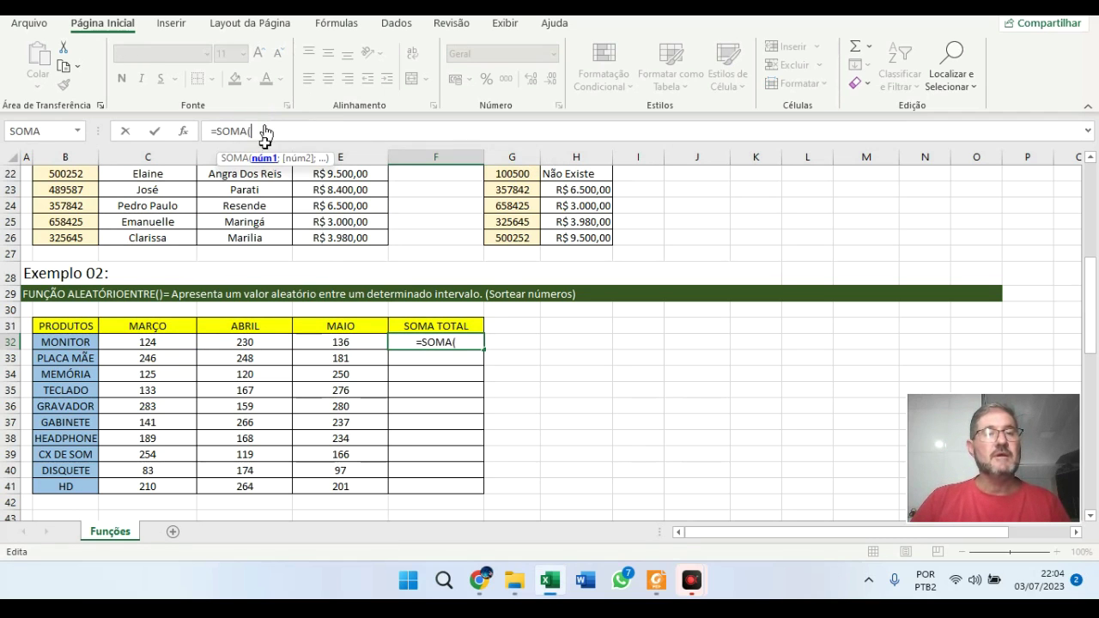
{"action": "left_click_drag", "start_coordinate": [171, 342], "coordinate": [340, 342]}
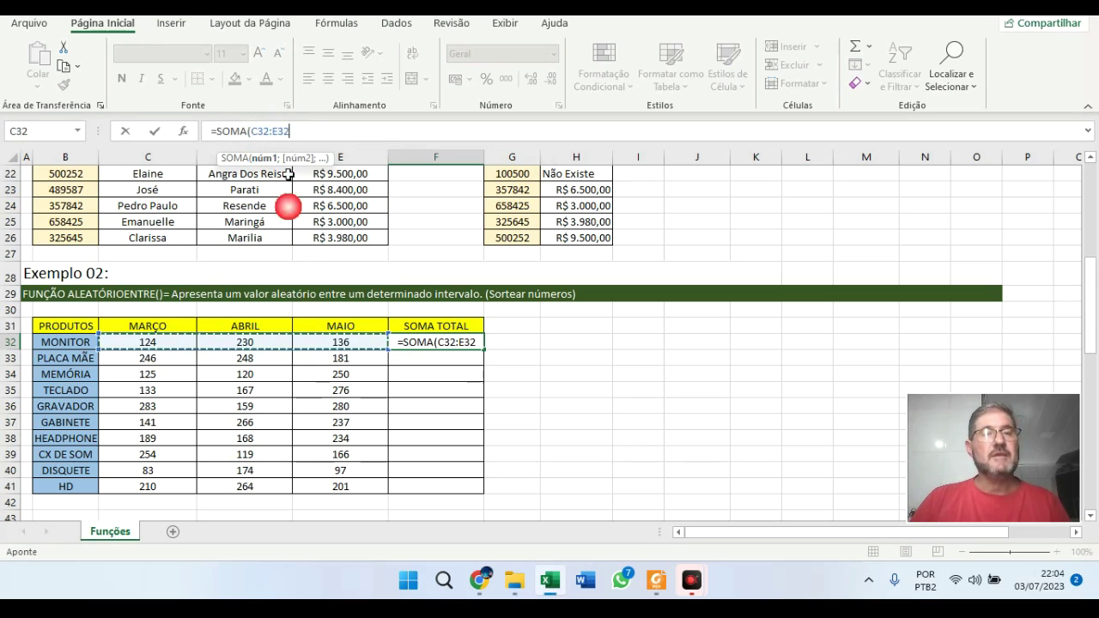
{"action": "type", "text": ")"}
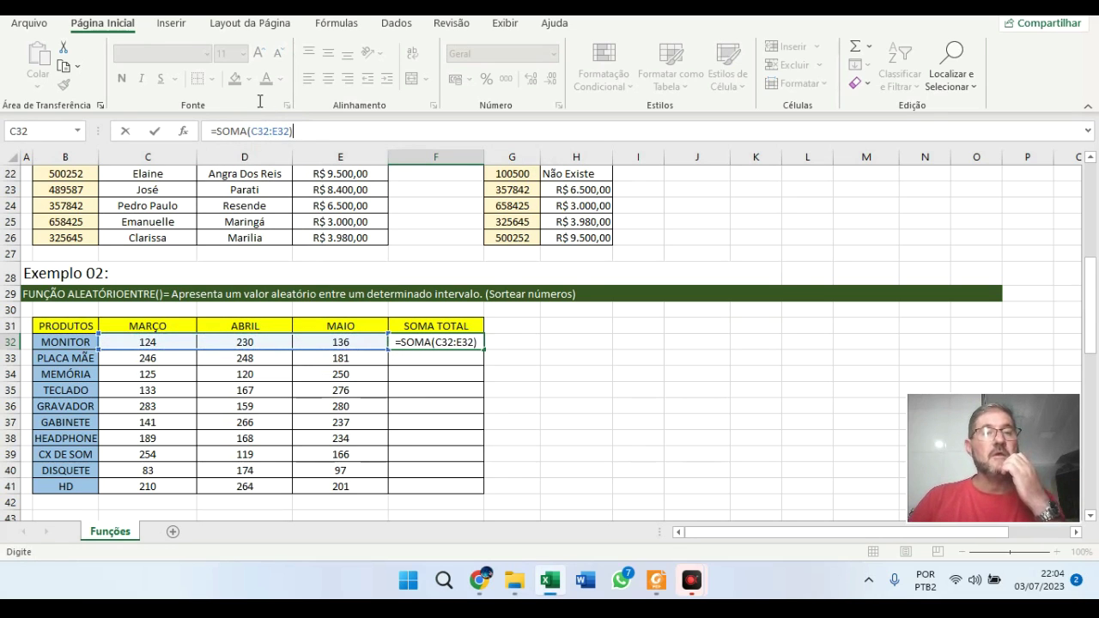
Make the range absolute as $C$32:$E$32 and copy the total down to F41.
{"action": "left_click_drag", "start_coordinate": [251, 131], "coordinate": [287, 100]}
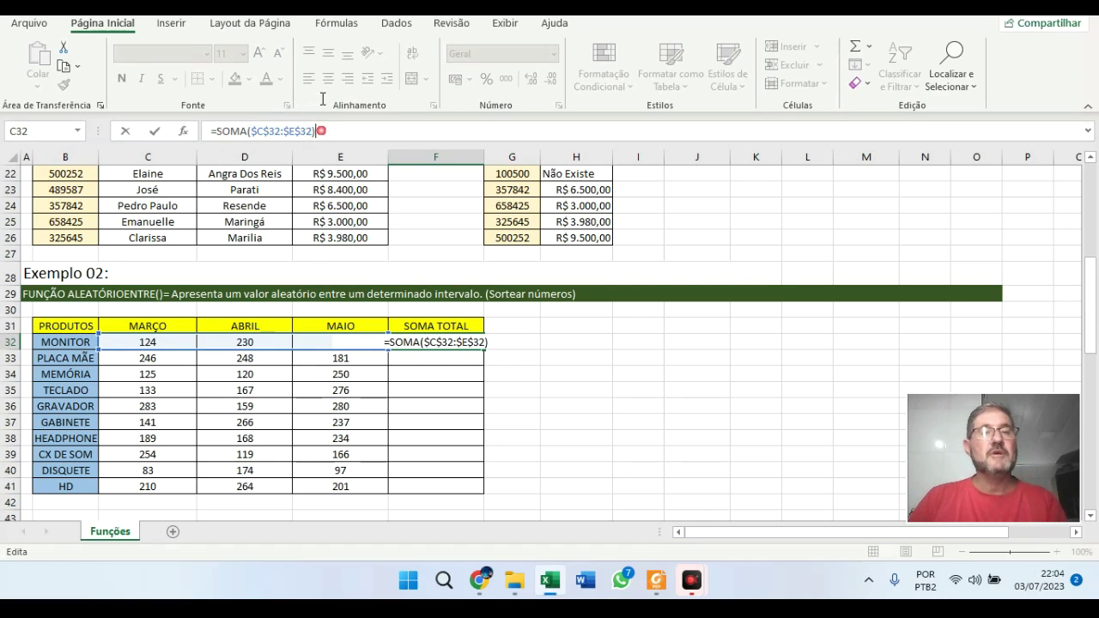
{"action": "key", "text": "Return"}
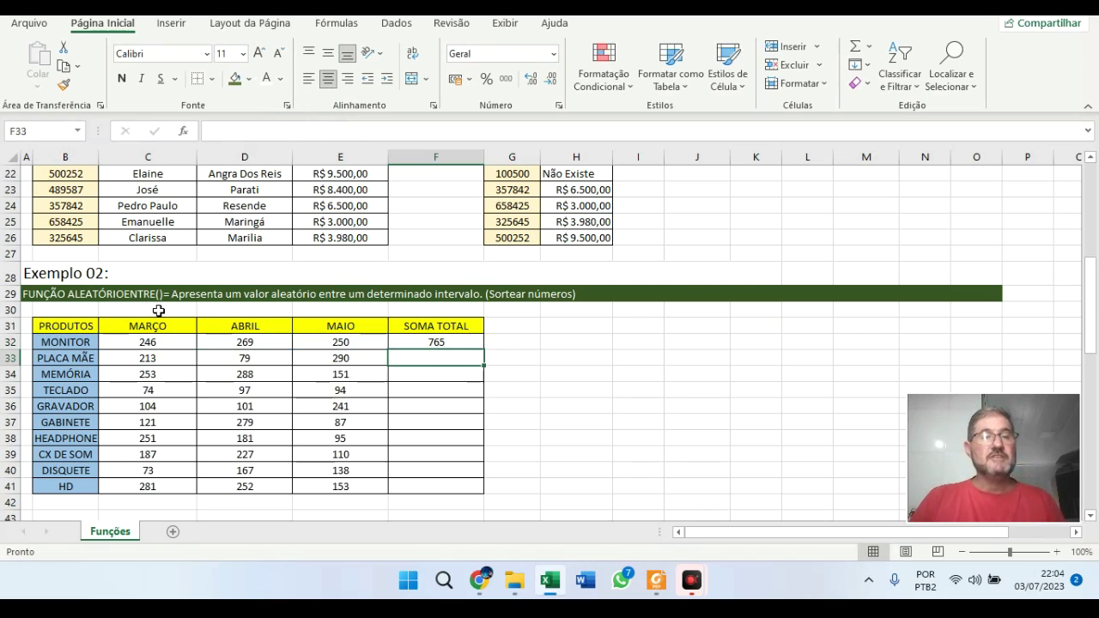
{"action": "left_click", "coordinate": [472, 342]}
{"action": "left_click_drag", "start_coordinate": [484, 349], "coordinate": [486, 489]}
{"action": "left_click", "coordinate": [577, 439]}
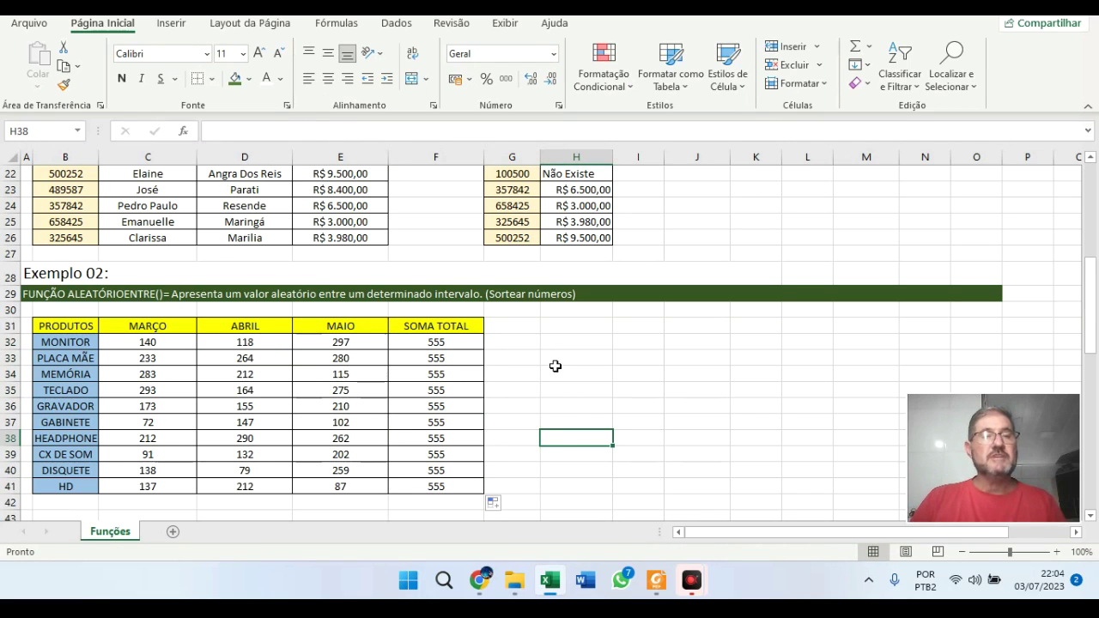
Scroll down to the Exemplo 03 voter table and select ANDRÉ's cell D49.
{"action": "scroll", "coordinate": [556, 367], "scroll_direction": "down", "scroll_amount": 2}
{"action": "scroll", "coordinate": [555, 367], "scroll_direction": "down", "scroll_amount": 3}
{"action": "scroll", "coordinate": [540, 366], "scroll_direction": "down", "scroll_amount": 1}
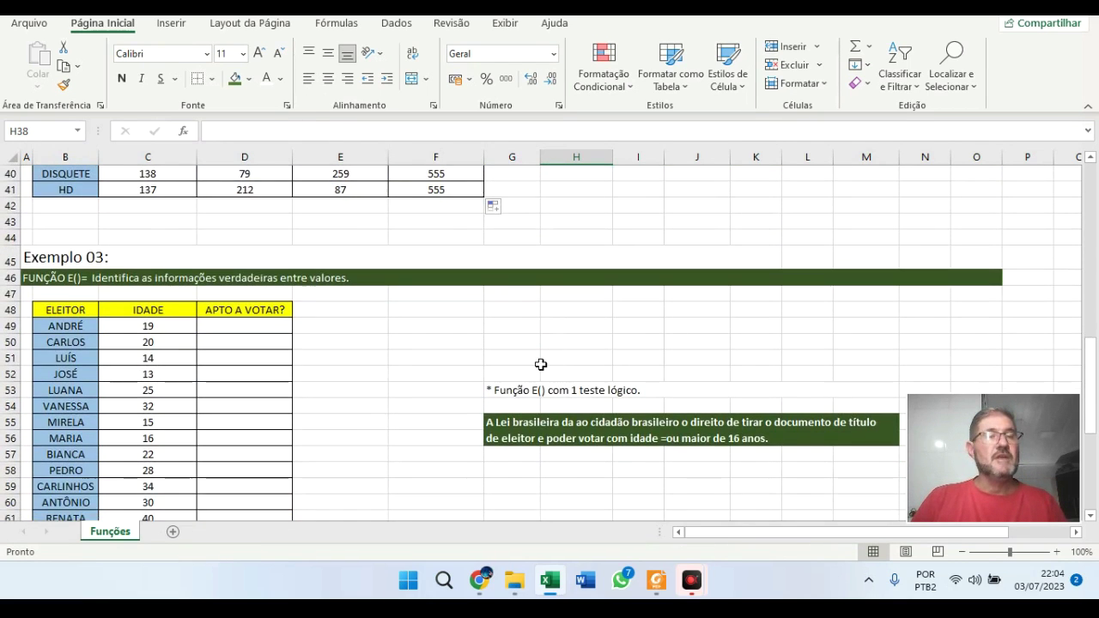
{"action": "scroll", "coordinate": [441, 355], "scroll_direction": "down", "scroll_amount": 2}
{"action": "scroll", "coordinate": [441, 356], "scroll_direction": "up", "scroll_amount": 2}
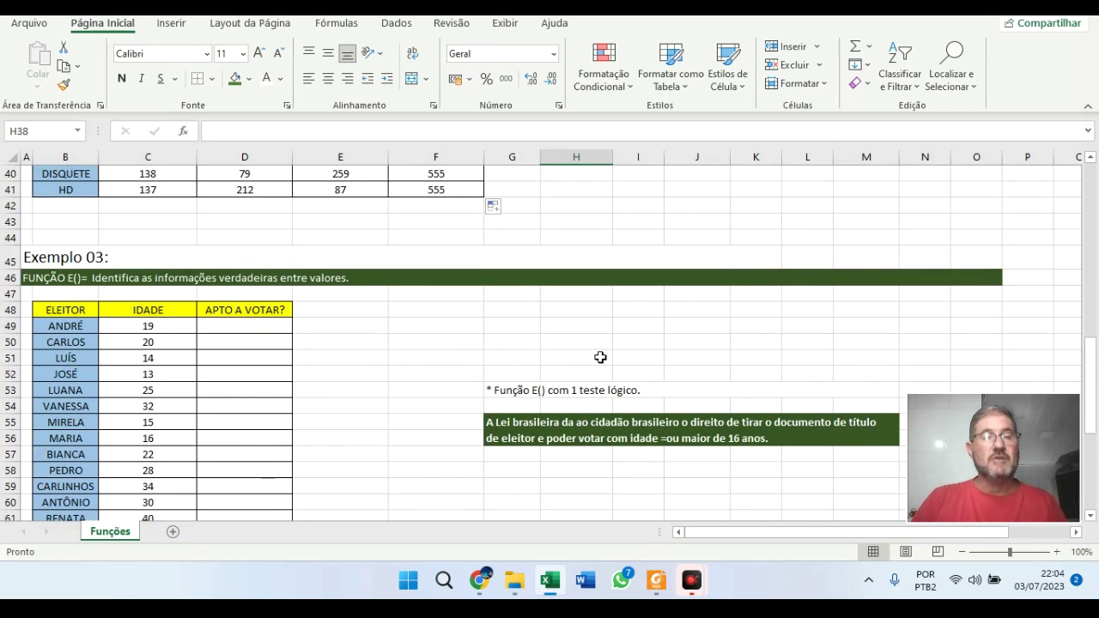
{"action": "scroll", "coordinate": [600, 357], "scroll_direction": "down", "scroll_amount": 3}
{"action": "scroll", "coordinate": [598, 360], "scroll_direction": "down", "scroll_amount": 2}
{"action": "scroll", "coordinate": [598, 367], "scroll_direction": "down", "scroll_amount": 1}
{"action": "scroll", "coordinate": [484, 395], "scroll_direction": "up", "scroll_amount": 1}
{"action": "scroll", "coordinate": [484, 397], "scroll_direction": "up", "scroll_amount": 2}
{"action": "scroll", "coordinate": [478, 395], "scroll_direction": "up", "scroll_amount": 2}
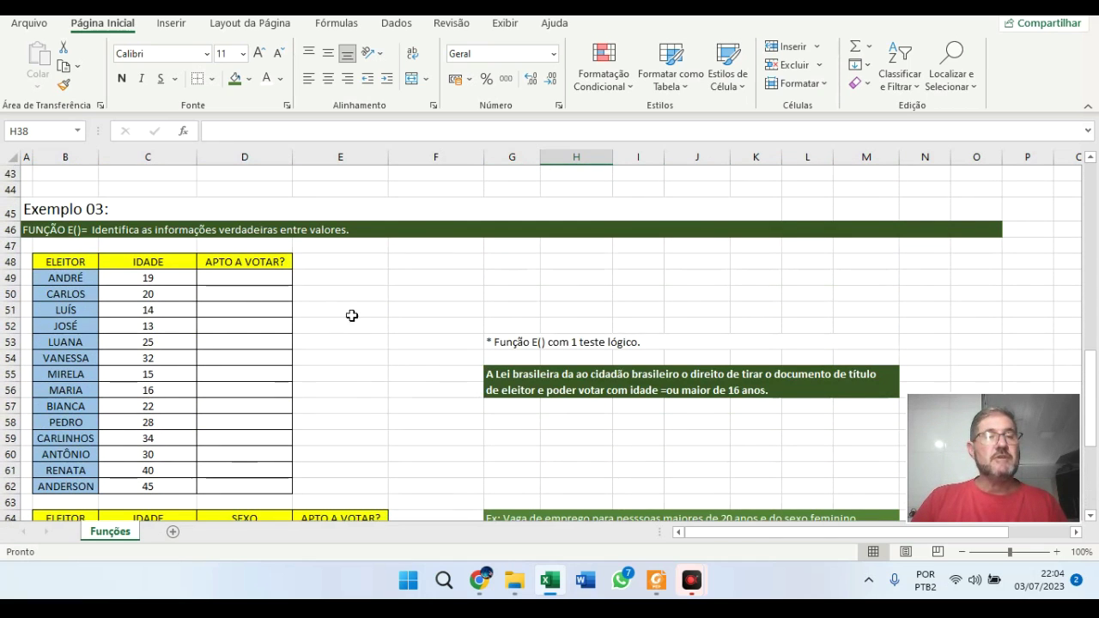
{"action": "left_click", "coordinate": [237, 276]}
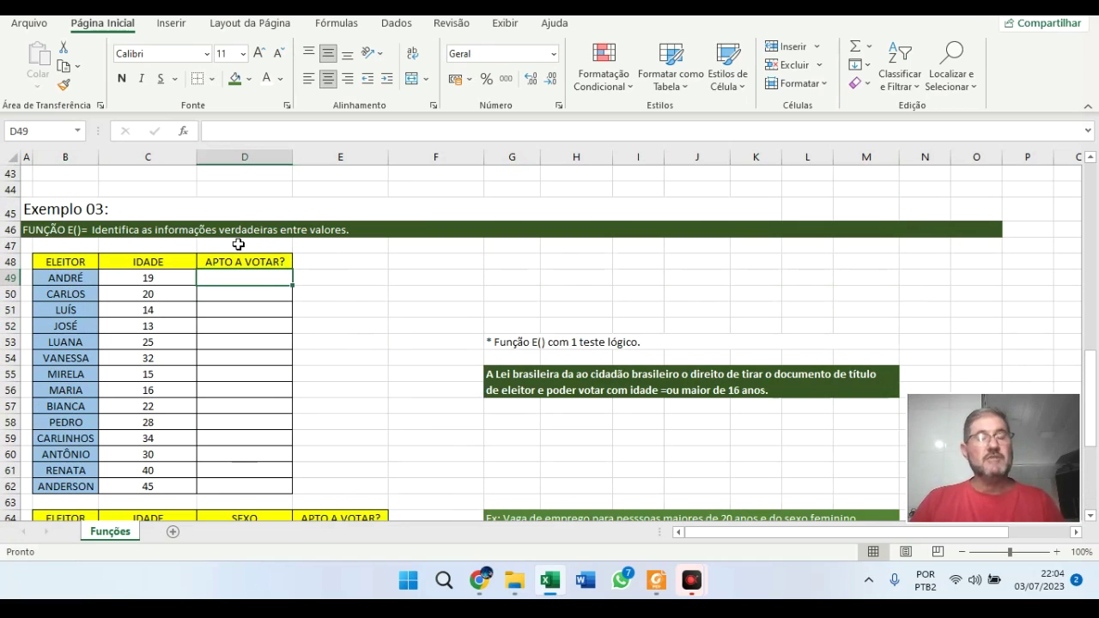
Enter =E(C49>16) in D49 to test whether ANDRÉ is over 16.
{"action": "type", "text": "="}
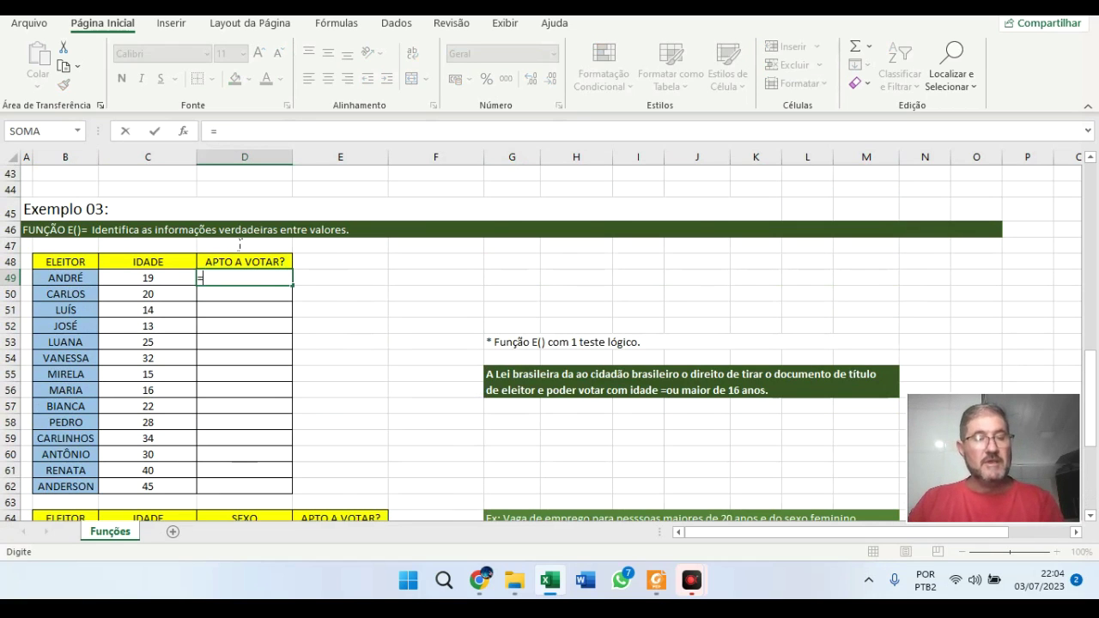
{"action": "type", "text": "e"}
{"action": "key", "text": "Tab"}
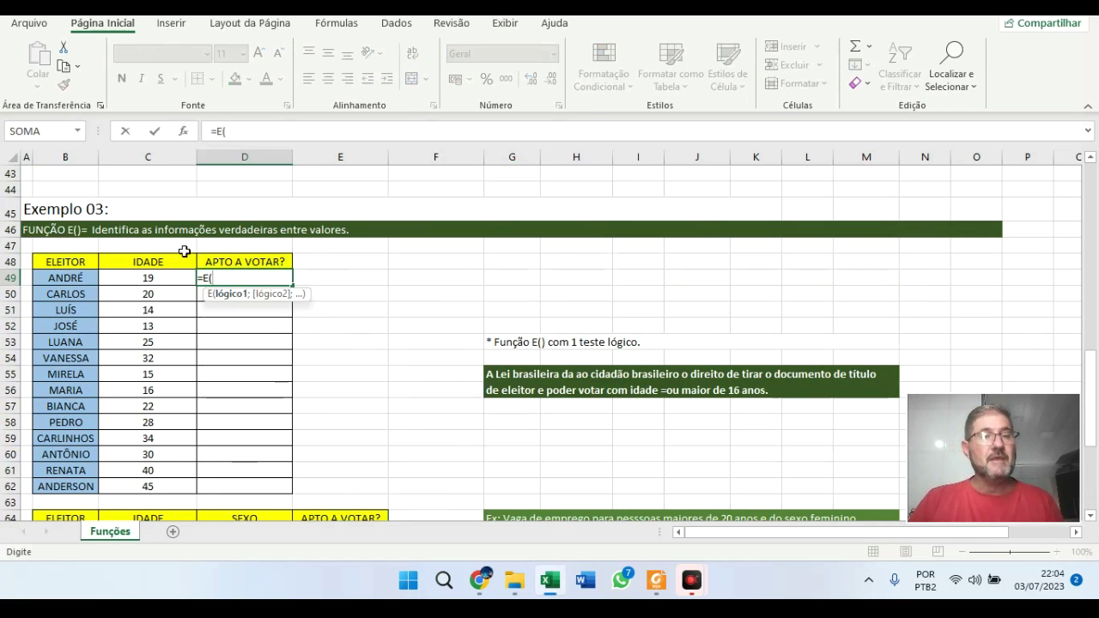
{"action": "key", "text": "Left"}
{"action": "type", "text": ">"}
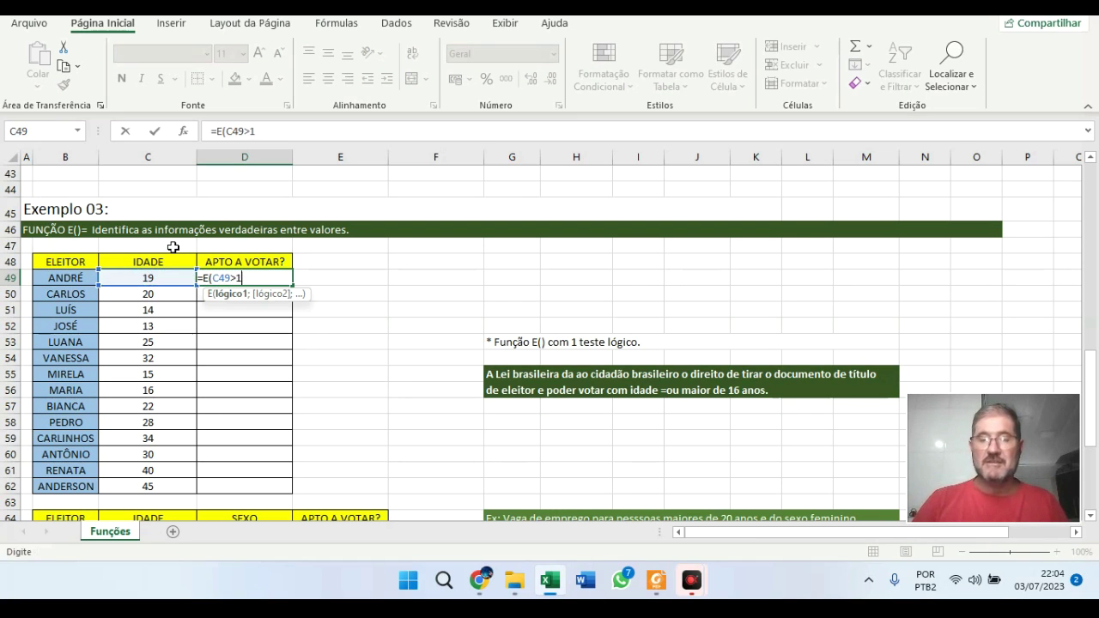
{"action": "type", "text": ")"}
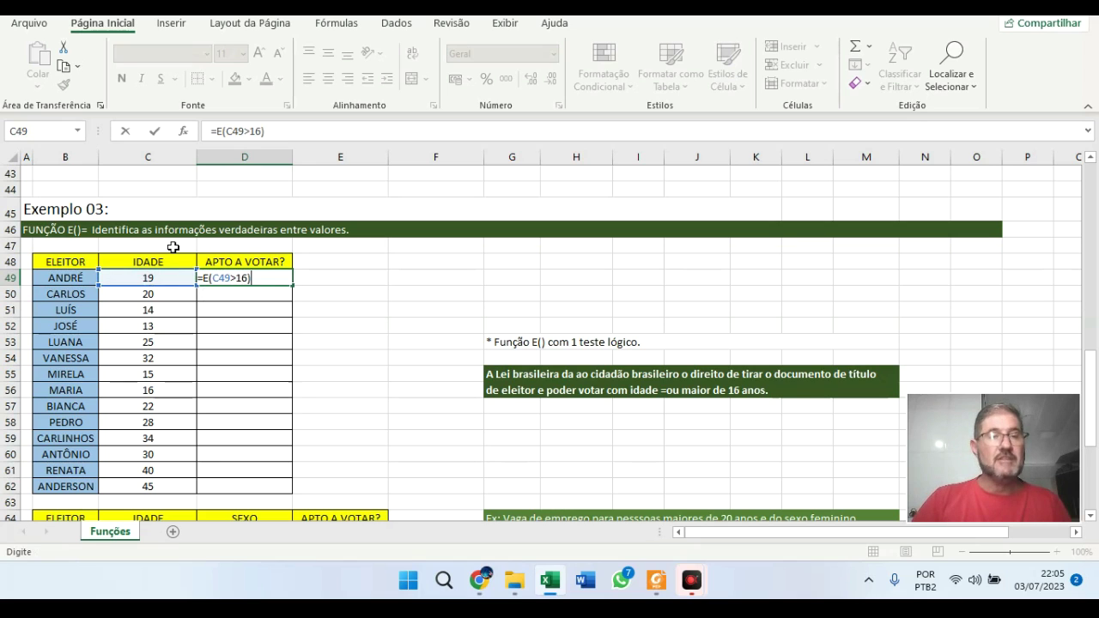
{"action": "key", "text": "Return"}
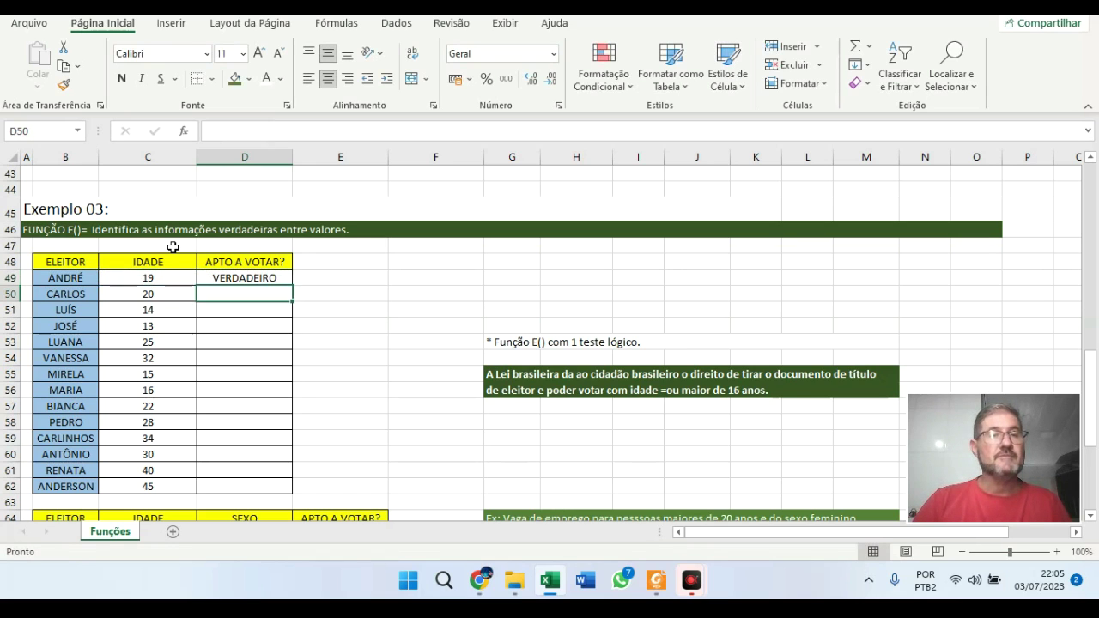
Check D49's formula and copy it down through D62.
{"action": "left_click", "coordinate": [174, 279]}
{"action": "left_click", "coordinate": [229, 278]}
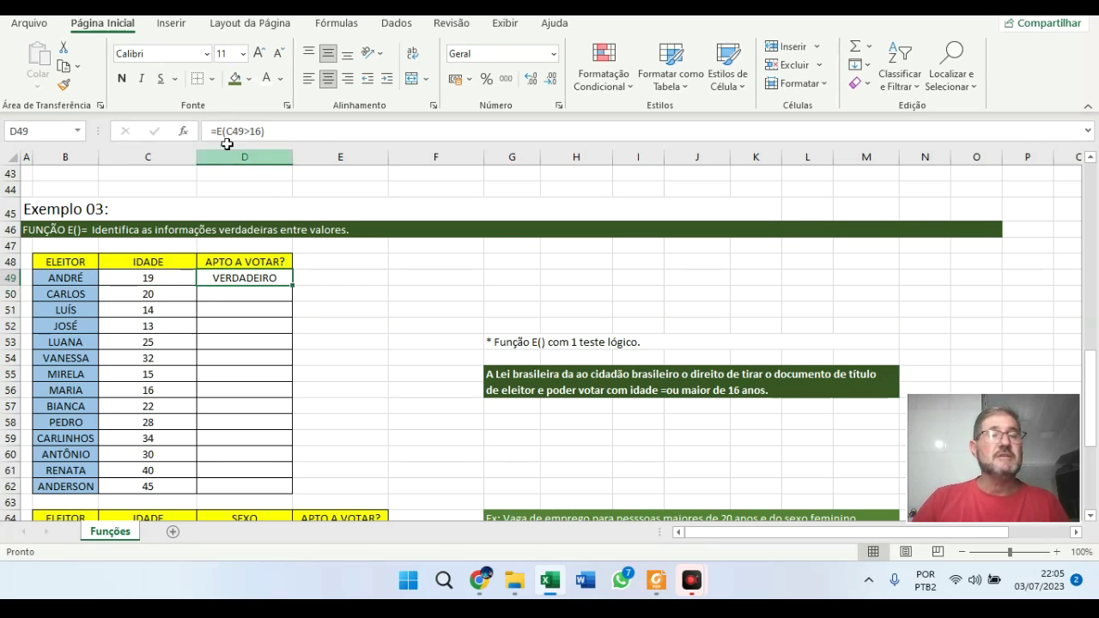
{"action": "left_click", "coordinate": [182, 276]}
{"action": "key", "text": "Right"}
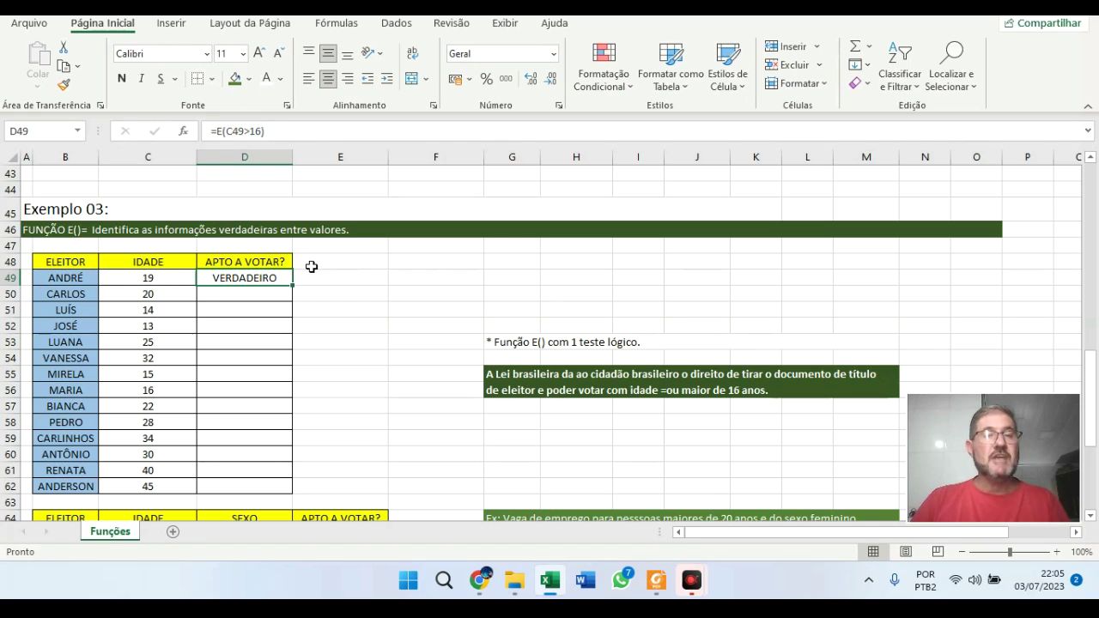
{"action": "double_click", "coordinate": [292, 285]}
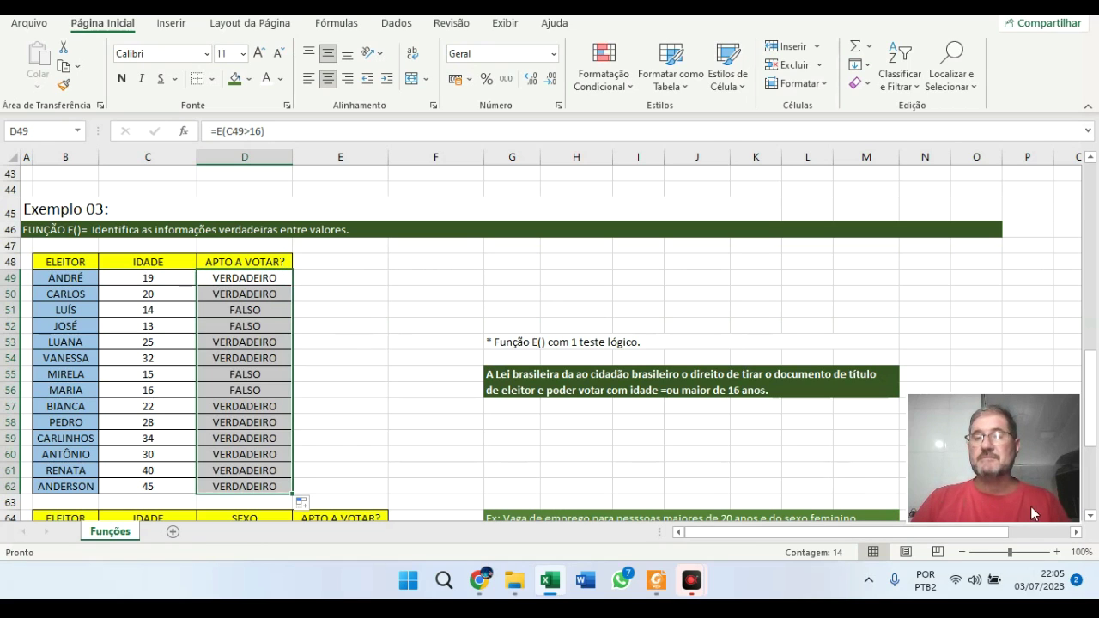
{"action": "left_click", "coordinate": [433, 326]}
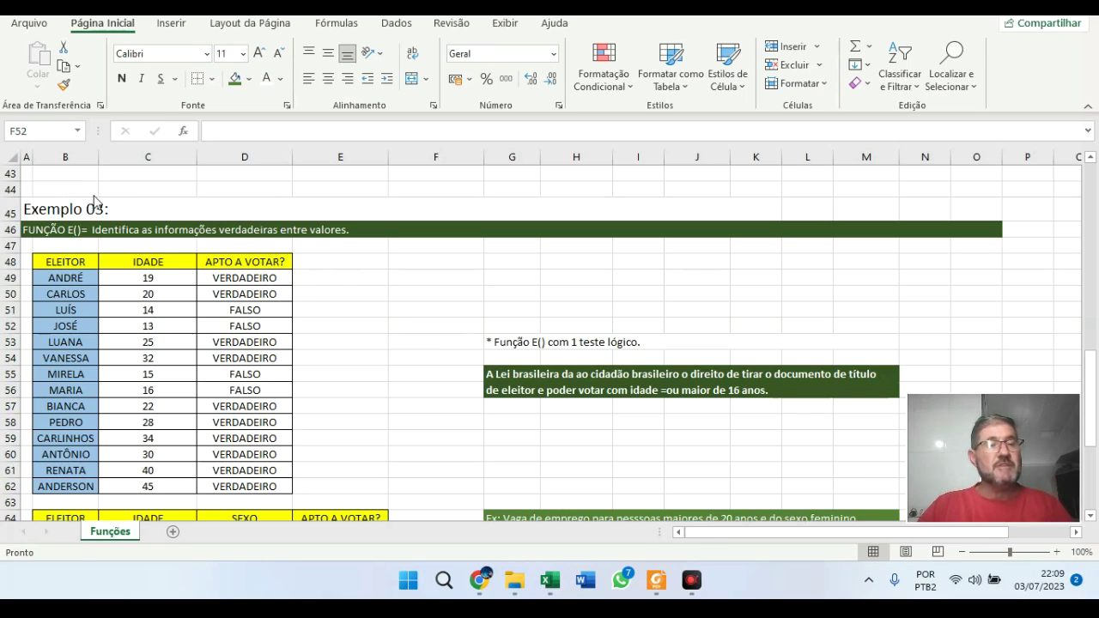
Scroll to the SEXO voter table and begin an =E( formula in ANDRÉ's cell E65.
{"action": "scroll", "coordinate": [334, 297], "scroll_direction": "down", "scroll_amount": 3}
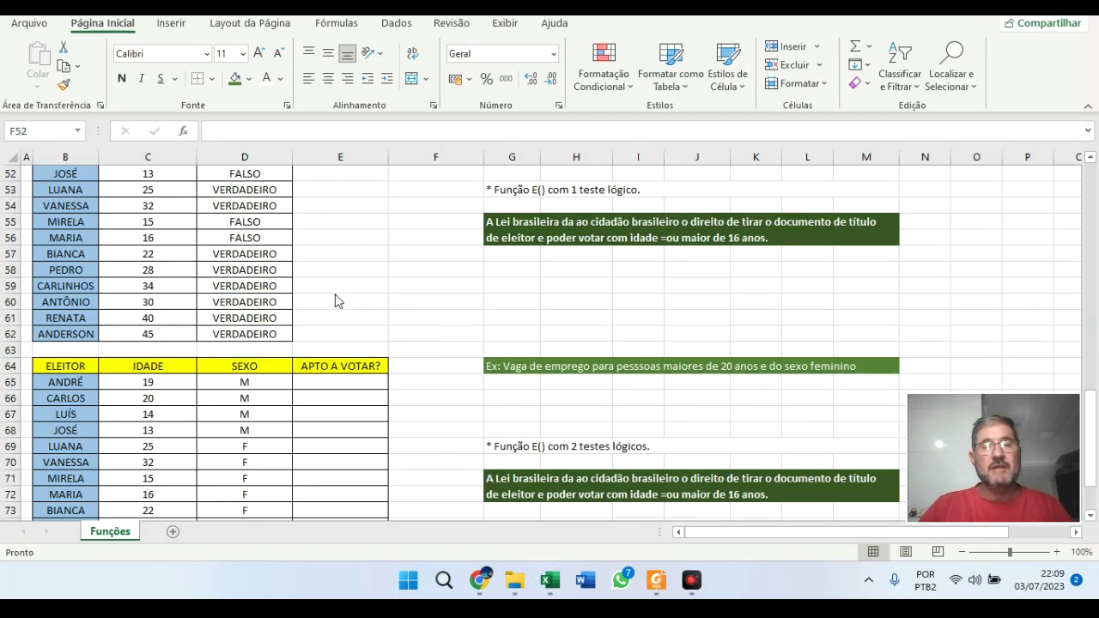
{"action": "scroll", "coordinate": [343, 301], "scroll_direction": "down", "scroll_amount": 3}
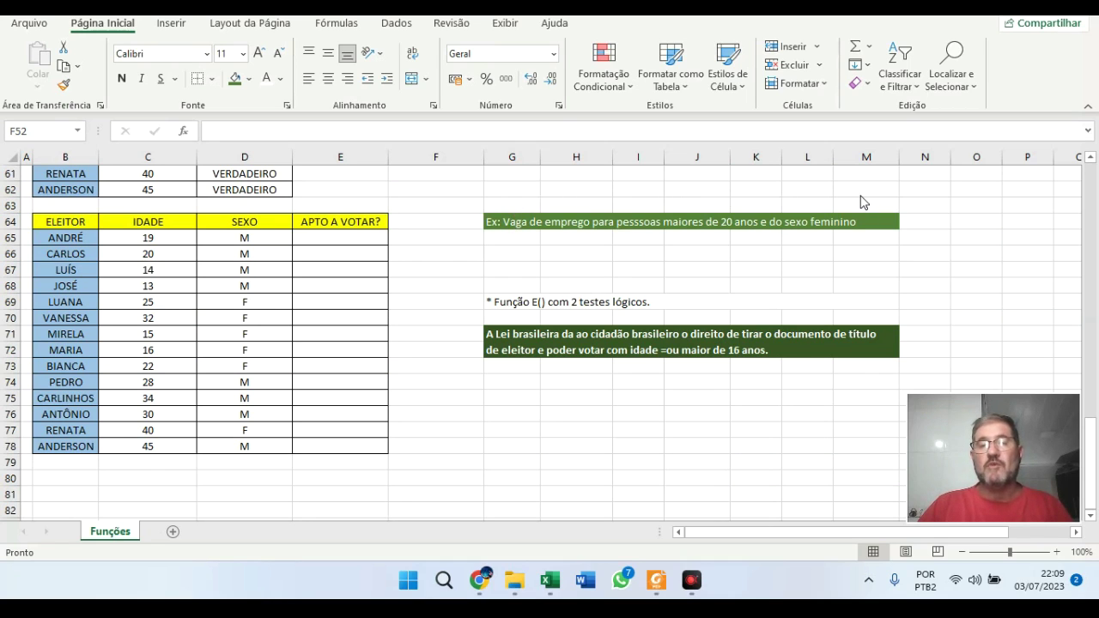
{"action": "left_click", "coordinate": [330, 208]}
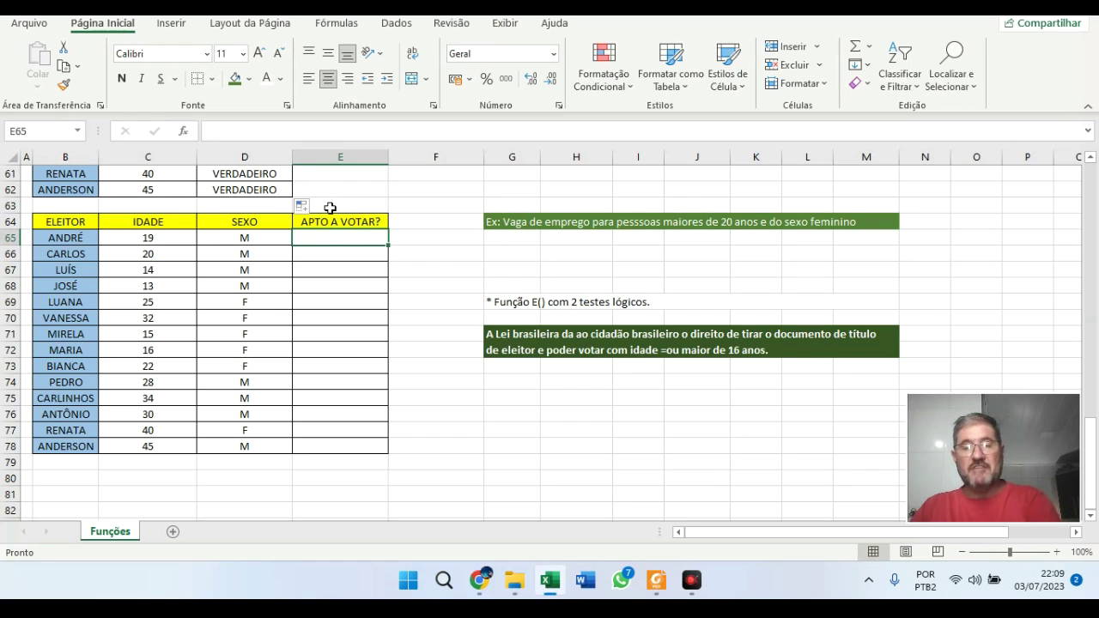
{"action": "type", "text": "="}
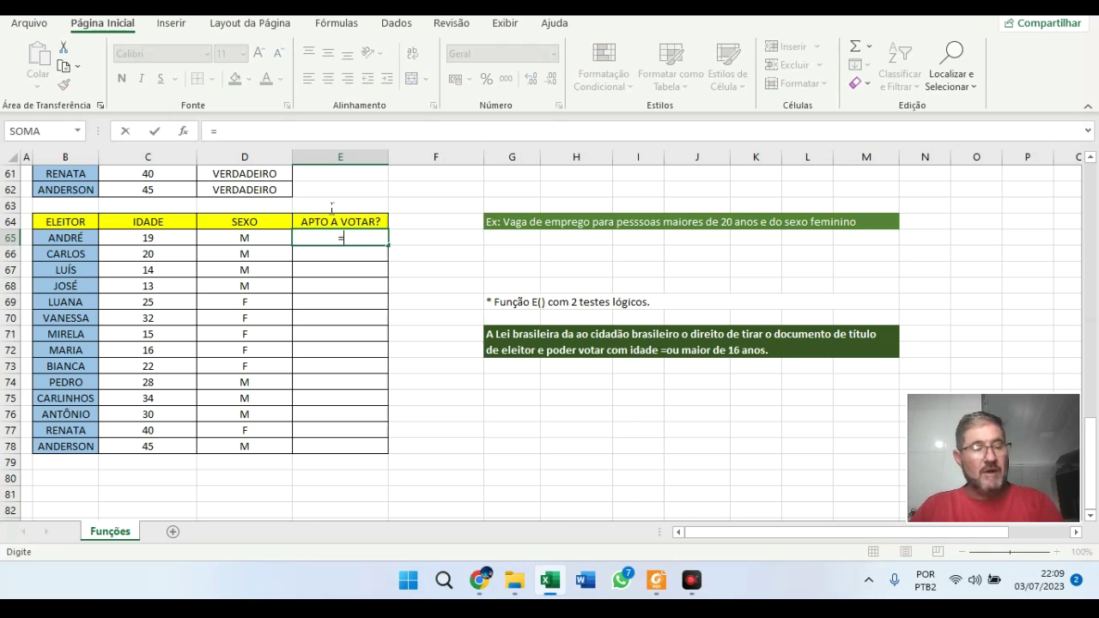
{"action": "type", "text": "E"}
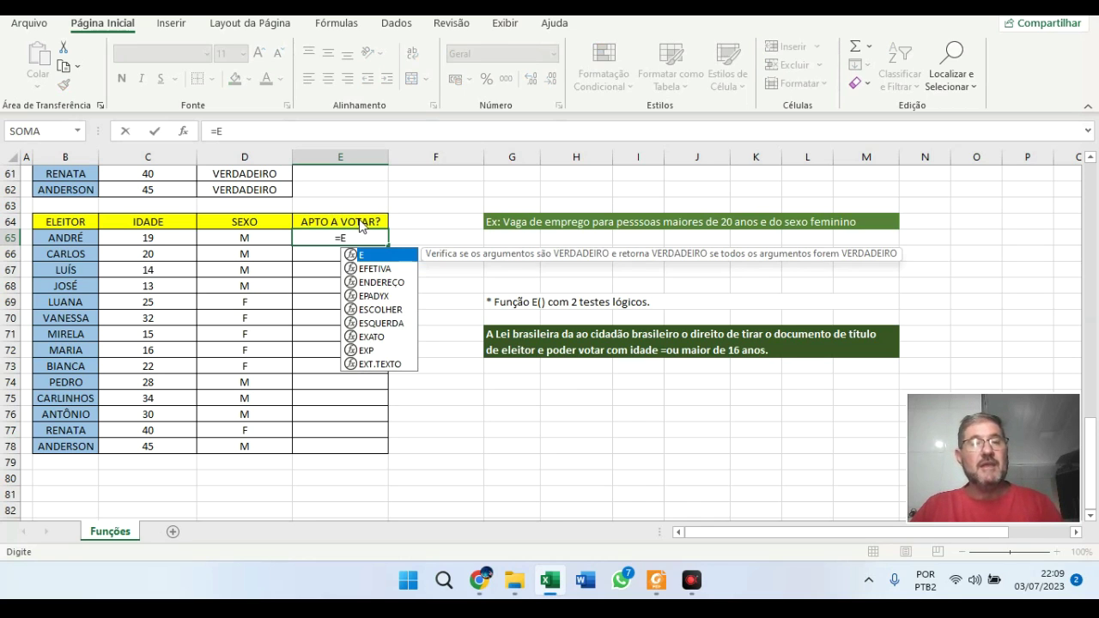
{"action": "type", "text": "("}
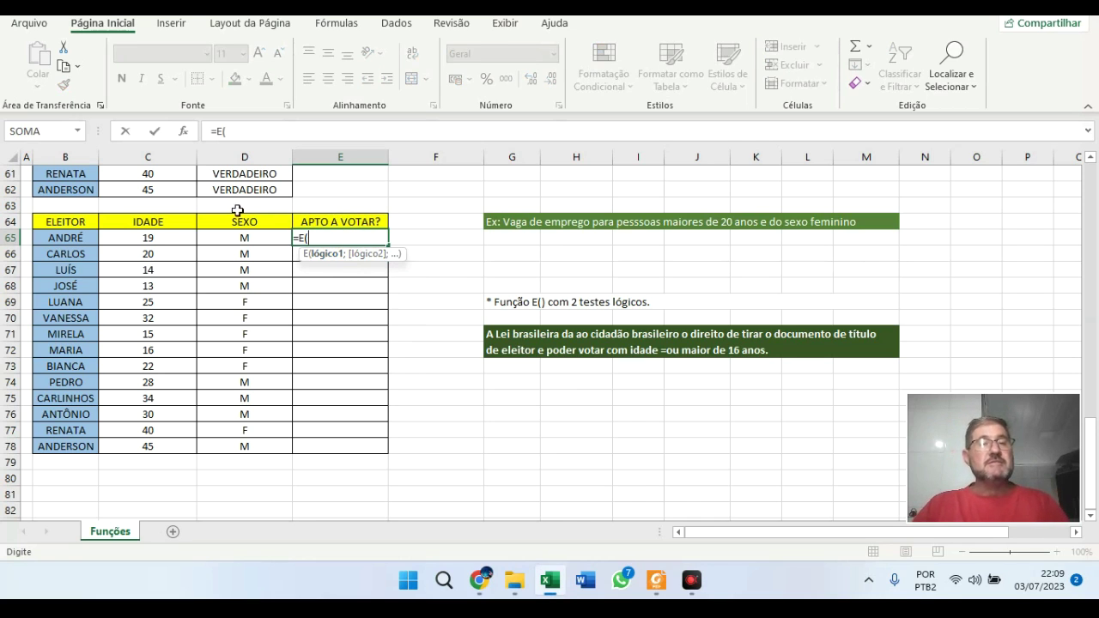
Enter =E(C65>20;D65="F") in E65 to test age over 20 and female sex.
{"action": "key", "text": "Left"}
{"action": "key", "text": "Left"}
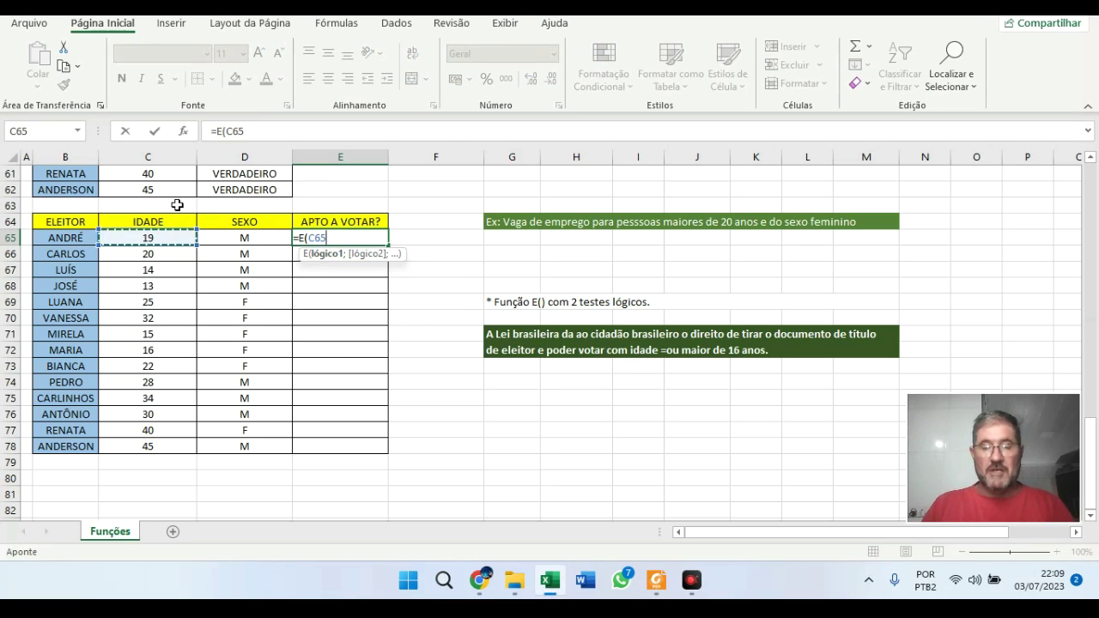
{"action": "type", "text": ">20"}
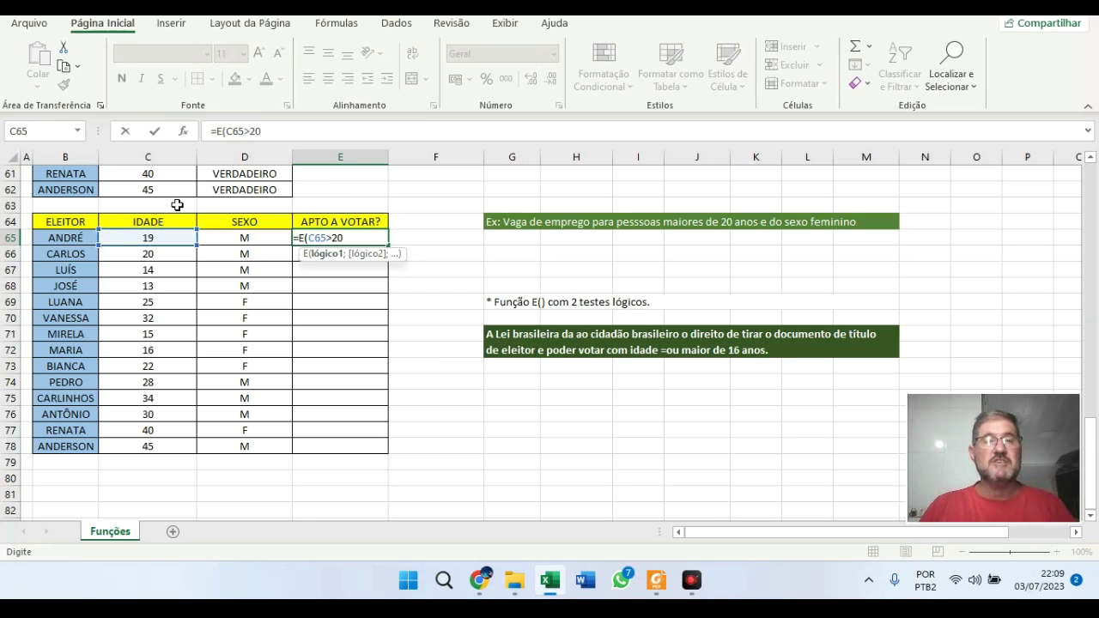
{"action": "type", "text": ";"}
{"action": "key", "text": "Left"}
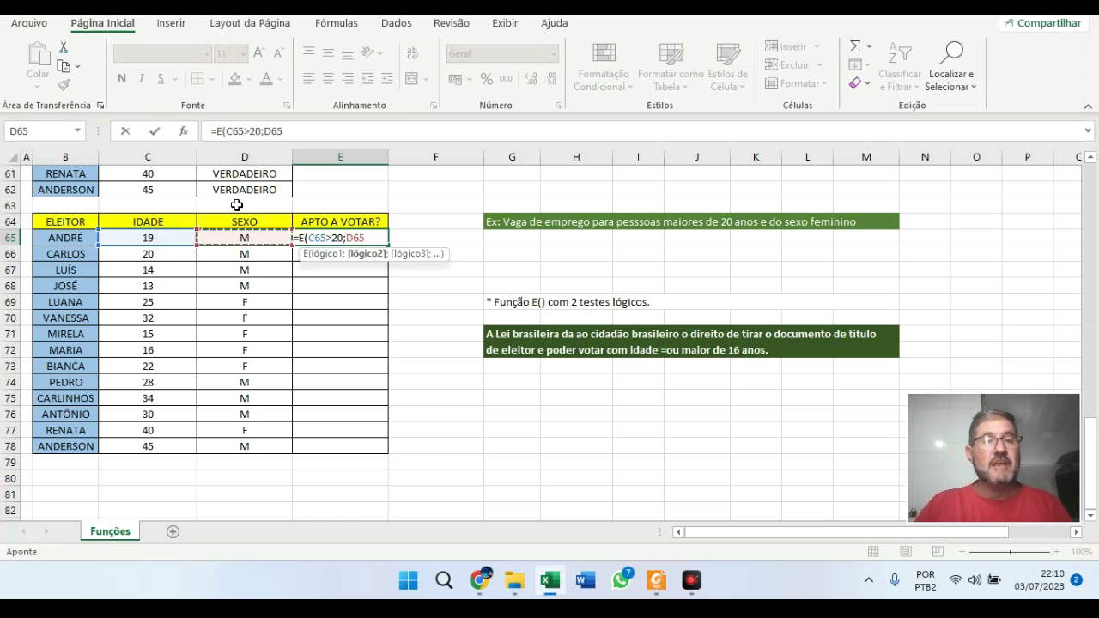
{"action": "type", "text": "\""}
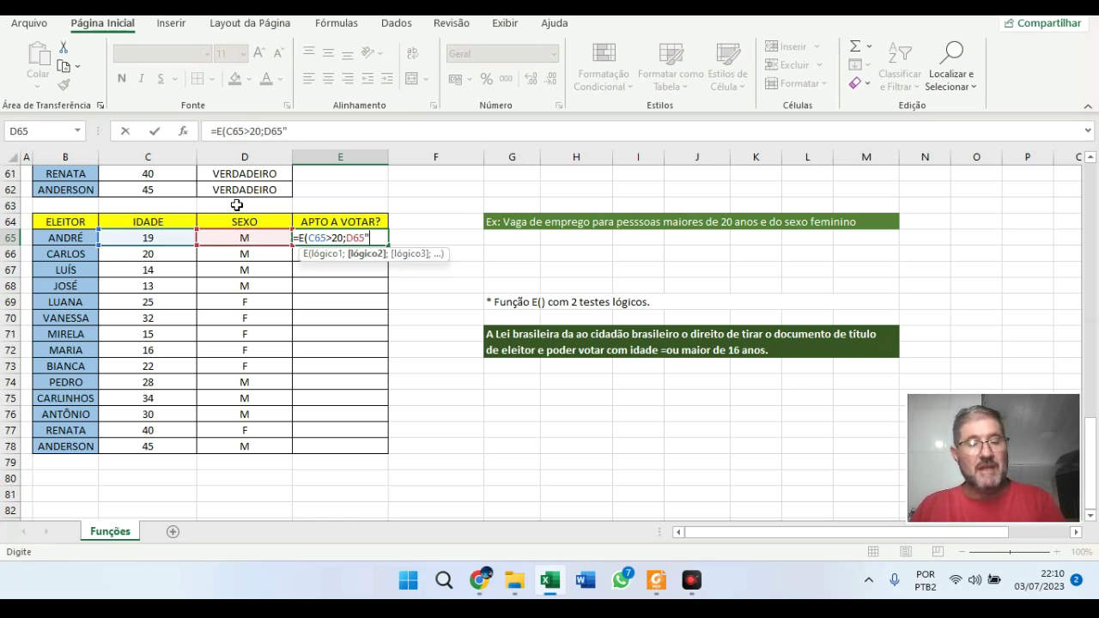
{"action": "type", "text": "F\""}
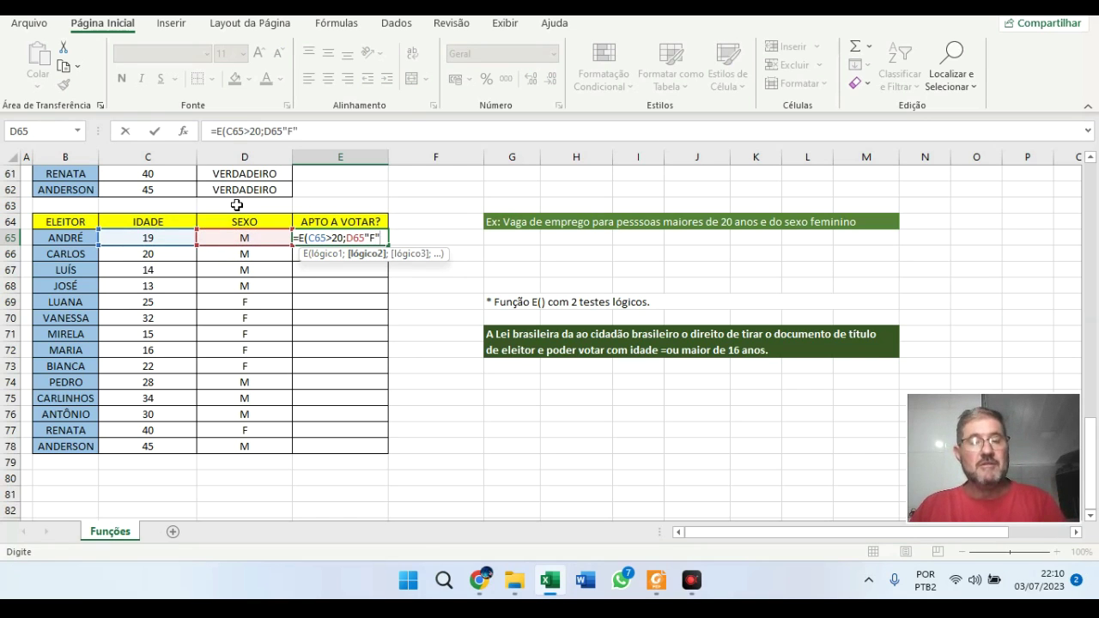
{"action": "type", "text": ")"}
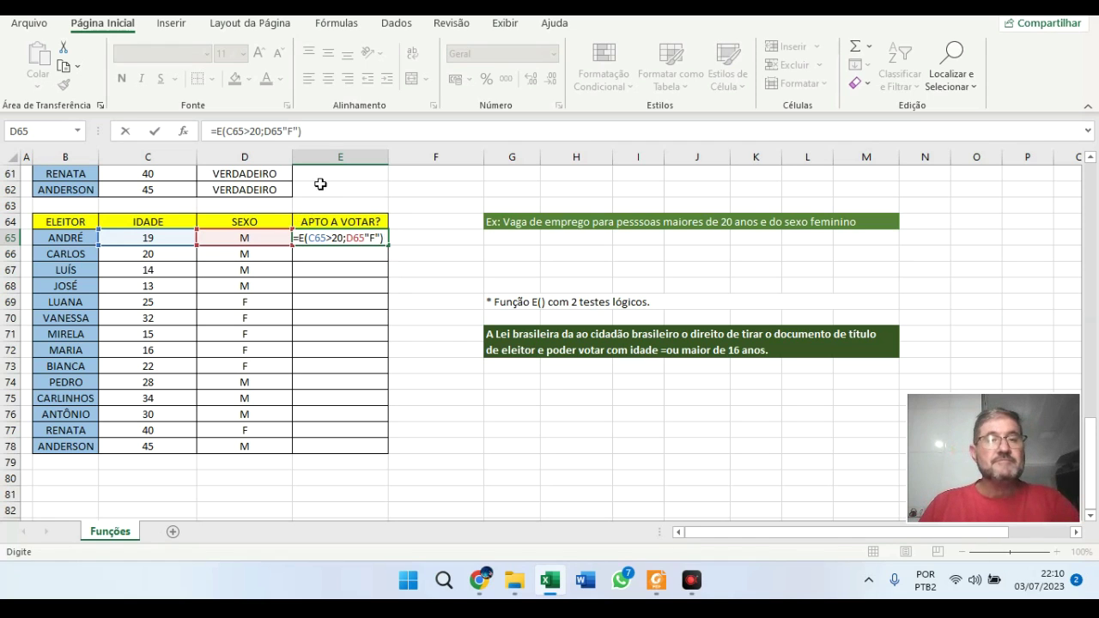
{"action": "left_click", "coordinate": [365, 238]}
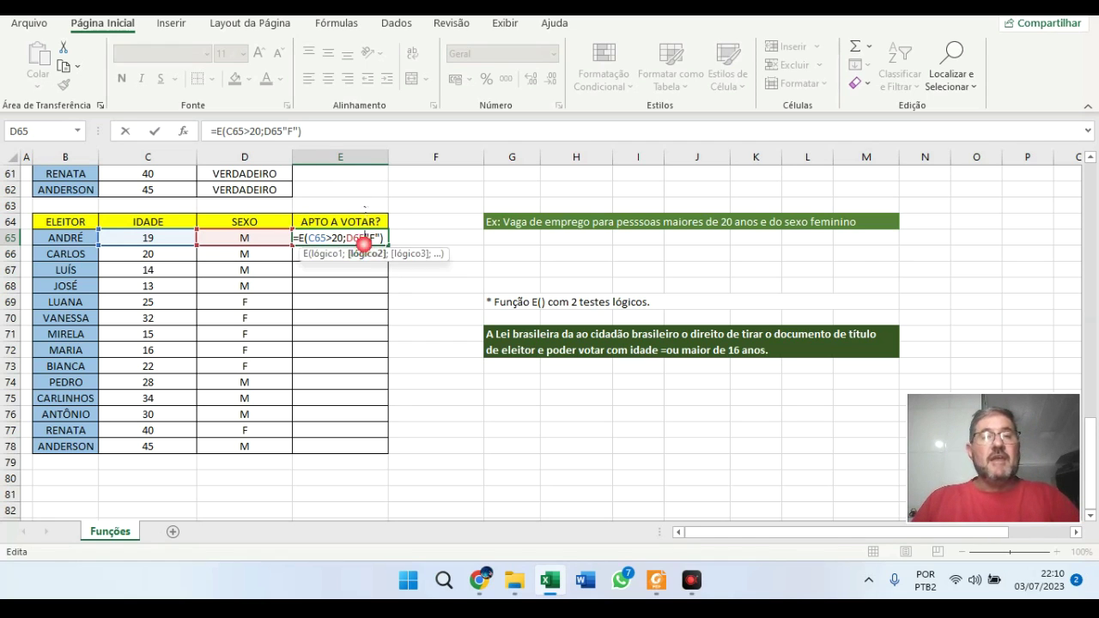
{"action": "type", "text": "="}
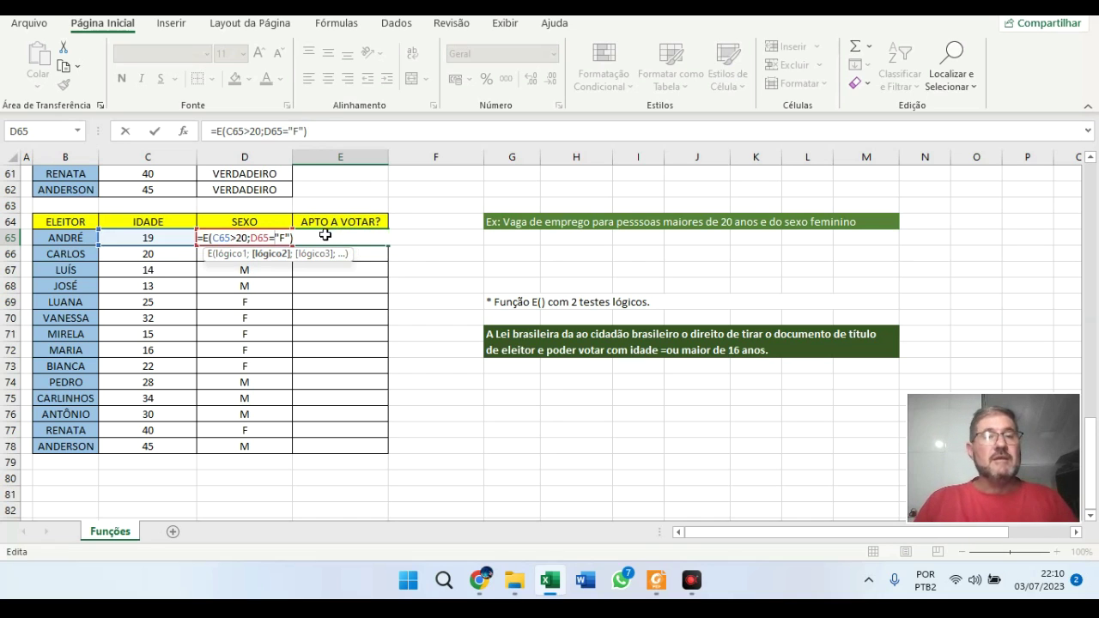
{"action": "left_click", "coordinate": [321, 127]}
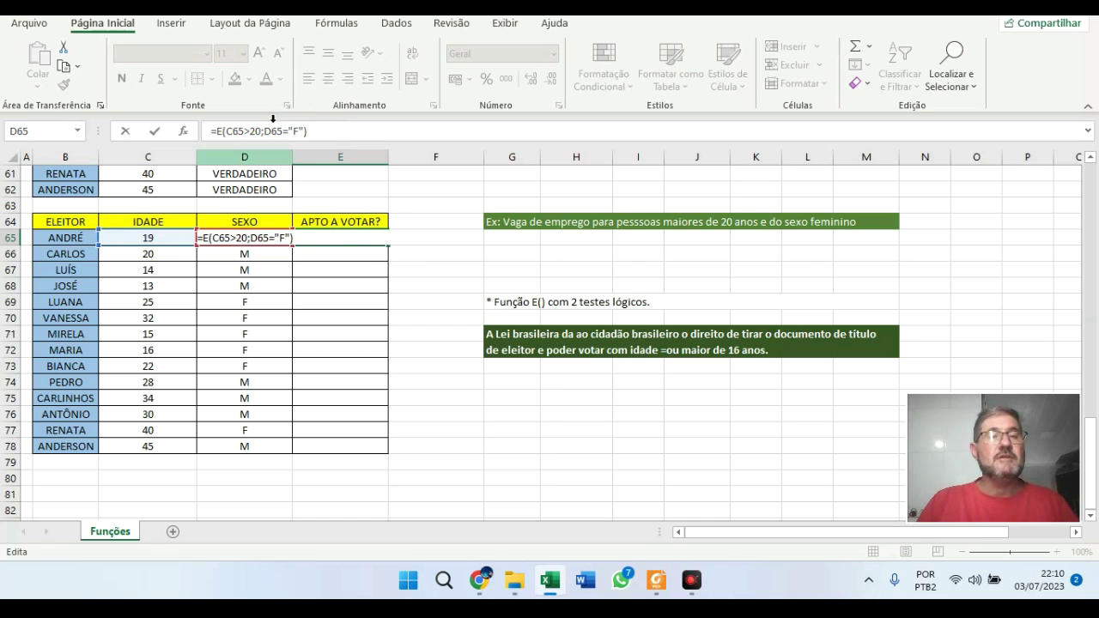
Commit the E65 eligibility formula and fill it down through E78.
{"action": "key", "text": "Return"}
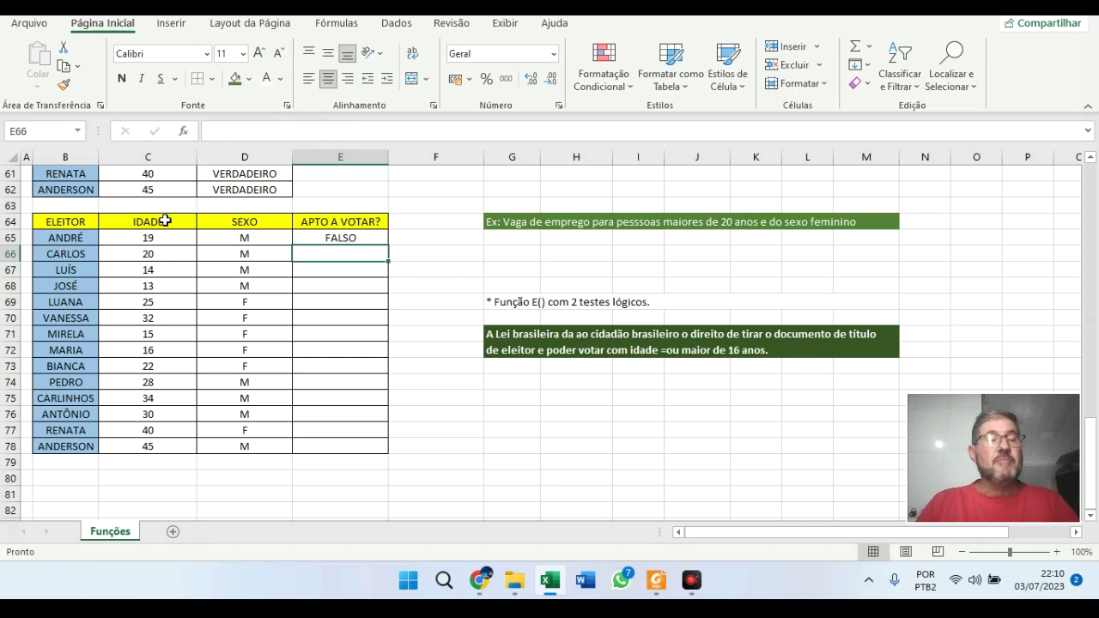
{"action": "key", "text": "Up"}
{"action": "key", "text": "Left"}
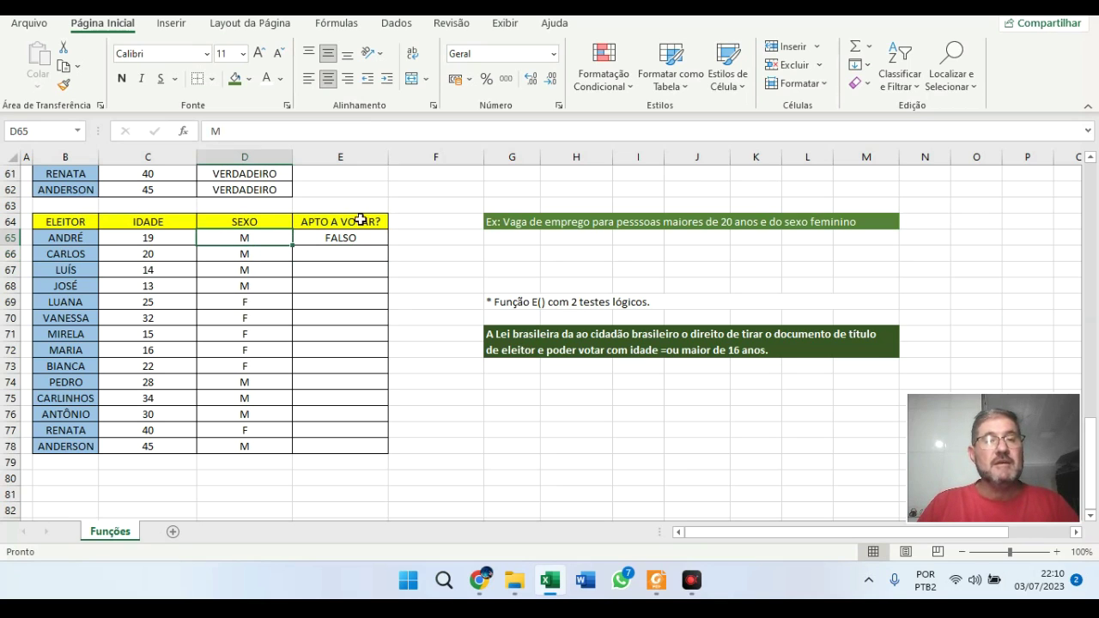
{"action": "left_click", "coordinate": [367, 251]}
{"action": "key", "text": "Up"}
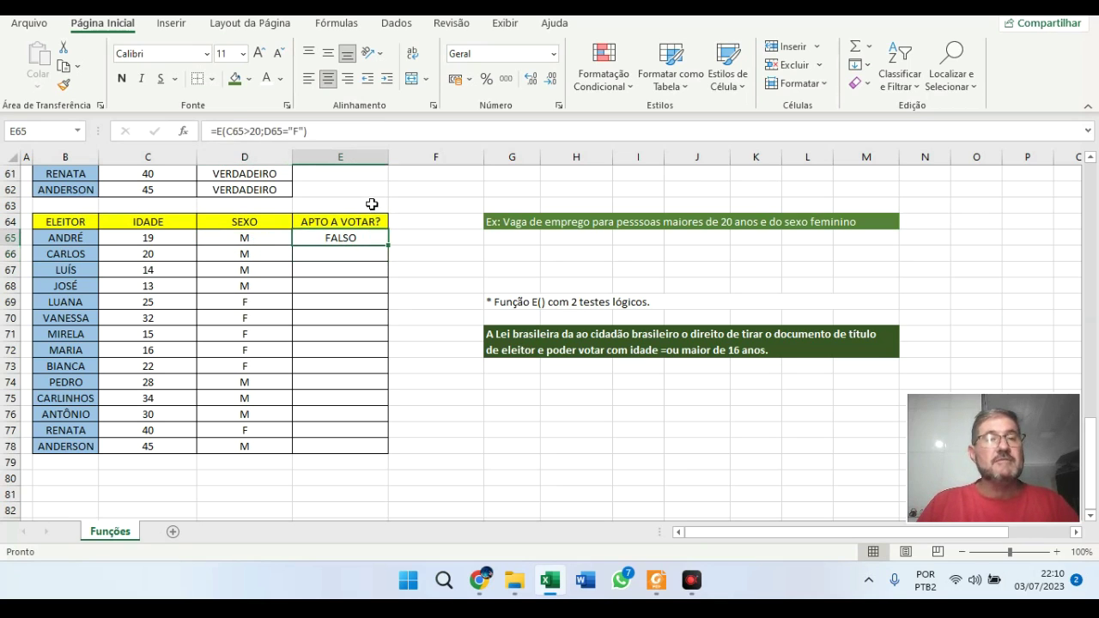
{"action": "double_click", "coordinate": [387, 243]}
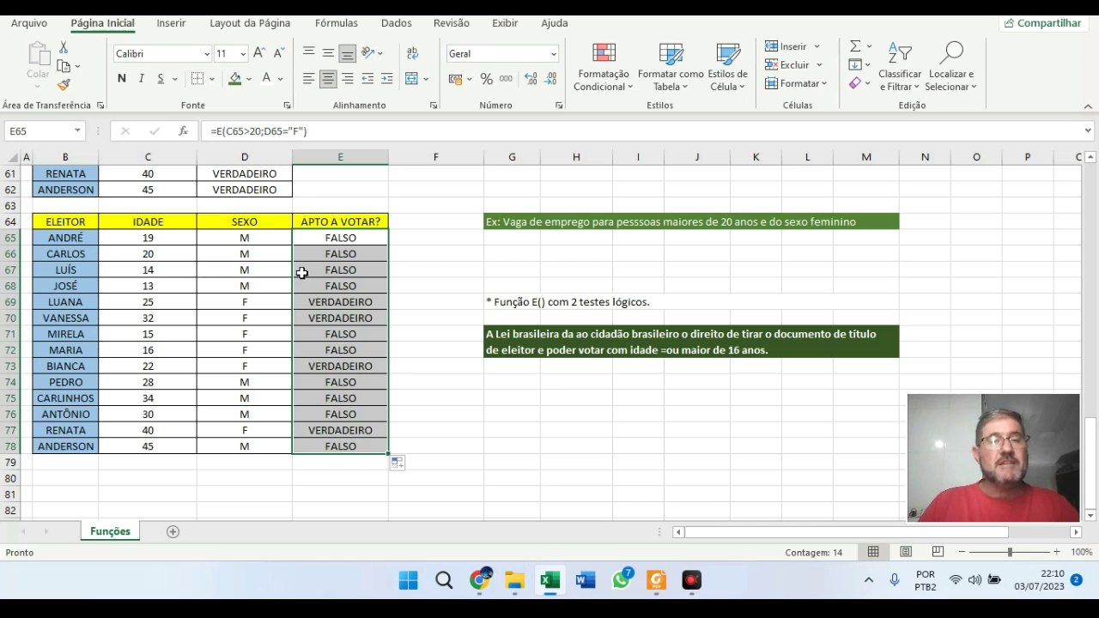
{"action": "left_click", "coordinate": [163, 302]}
{"action": "type", "text": "18"}
{"action": "key", "text": "Return"}
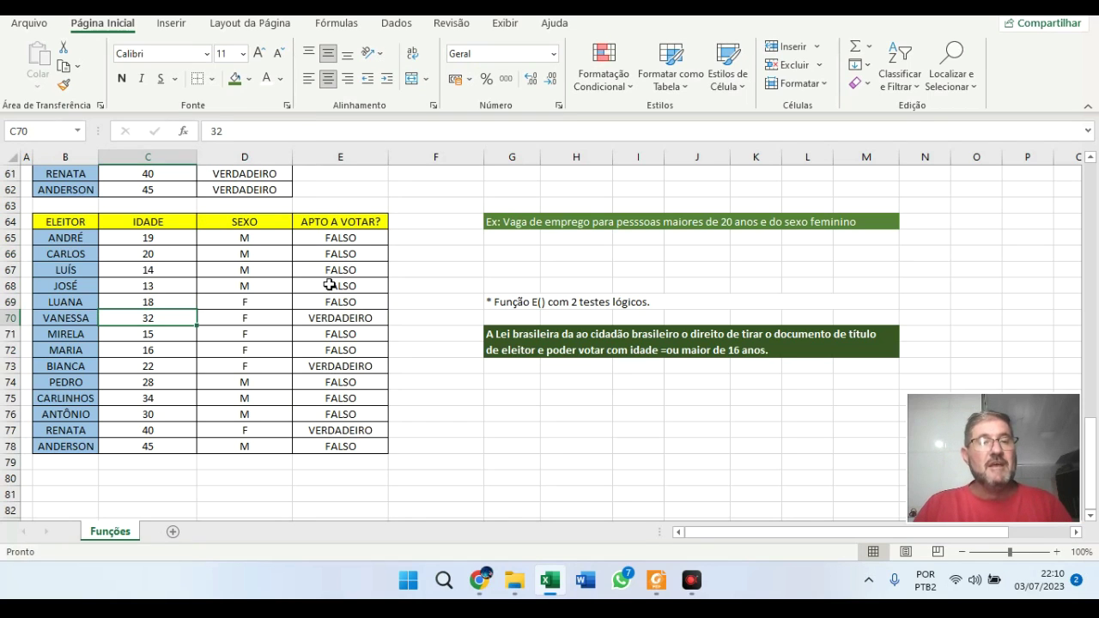
{"action": "key", "text": "Right"}
{"action": "key", "text": "Right"}
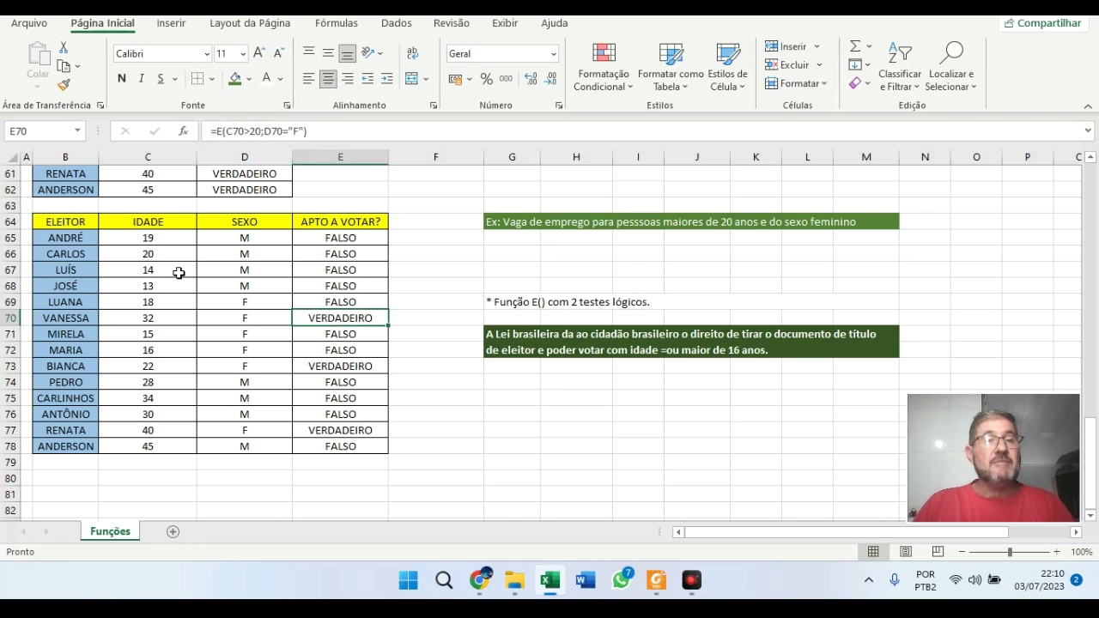
{"action": "left_click", "coordinate": [177, 302]}
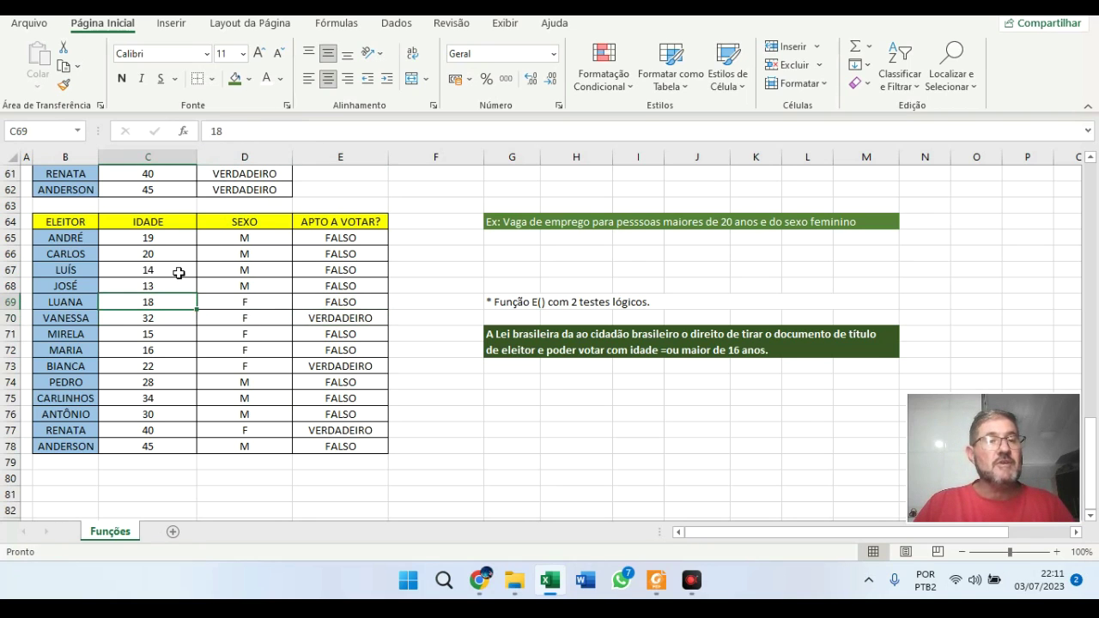
{"action": "type", "text": "25"}
{"action": "key", "text": "ctrl+Return"}
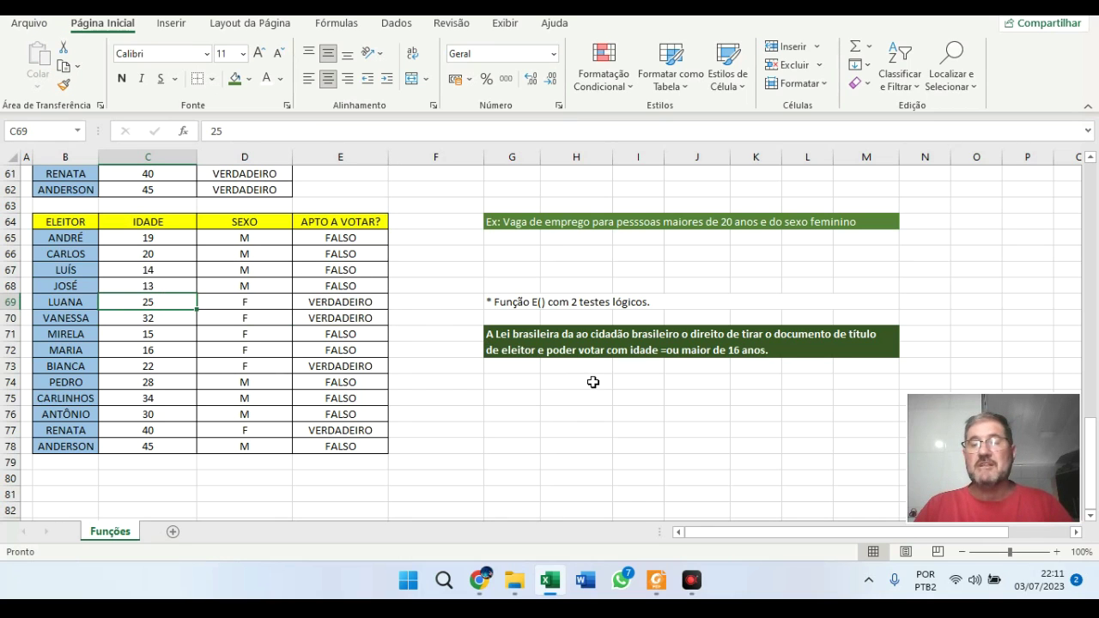
{"action": "left_click", "coordinate": [589, 413]}
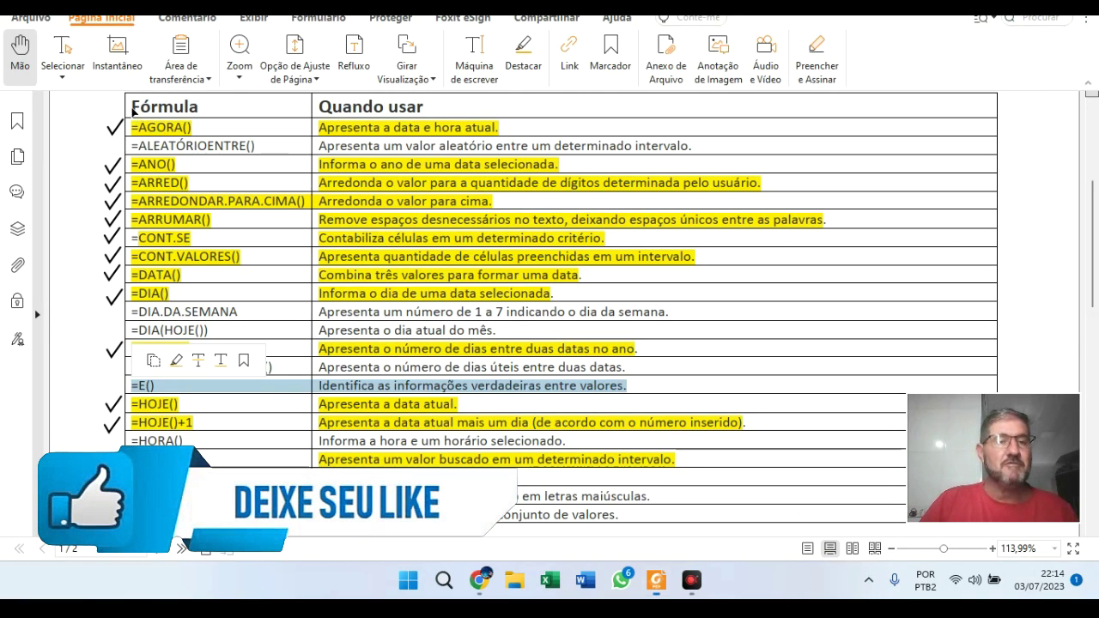
Highlight the =ALEATÓRIOENTRE() row yellow with Destacar and close the formatting panel.
{"action": "left_click_drag", "start_coordinate": [130, 117], "coordinate": [498, 129]}
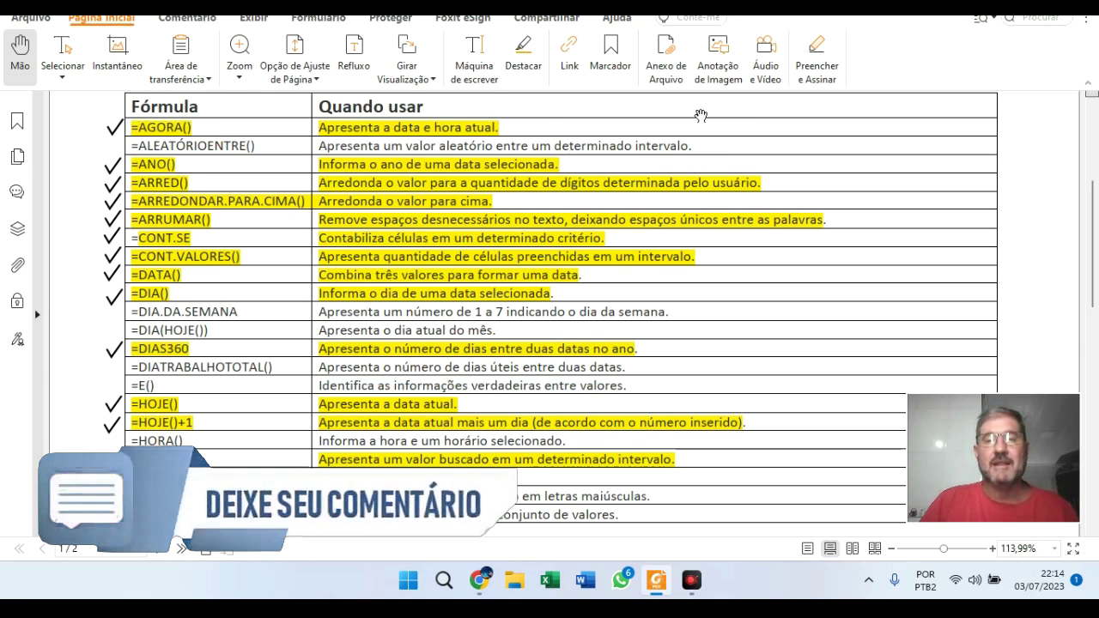
{"action": "left_click_drag", "start_coordinate": [688, 145], "coordinate": [130, 146]}
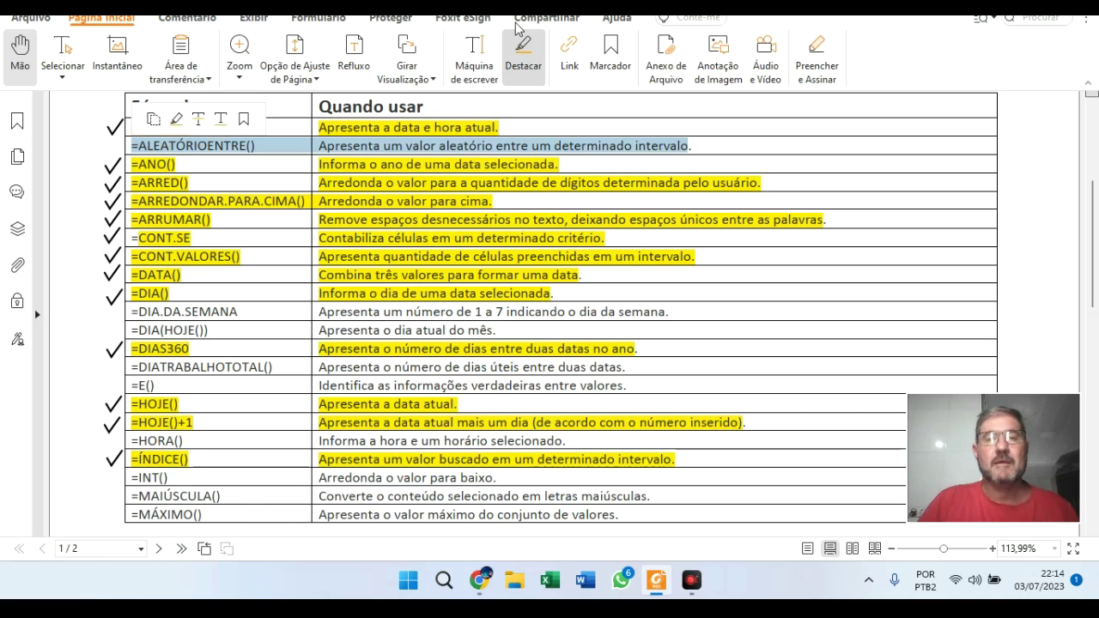
{"action": "left_click", "coordinate": [523, 53]}
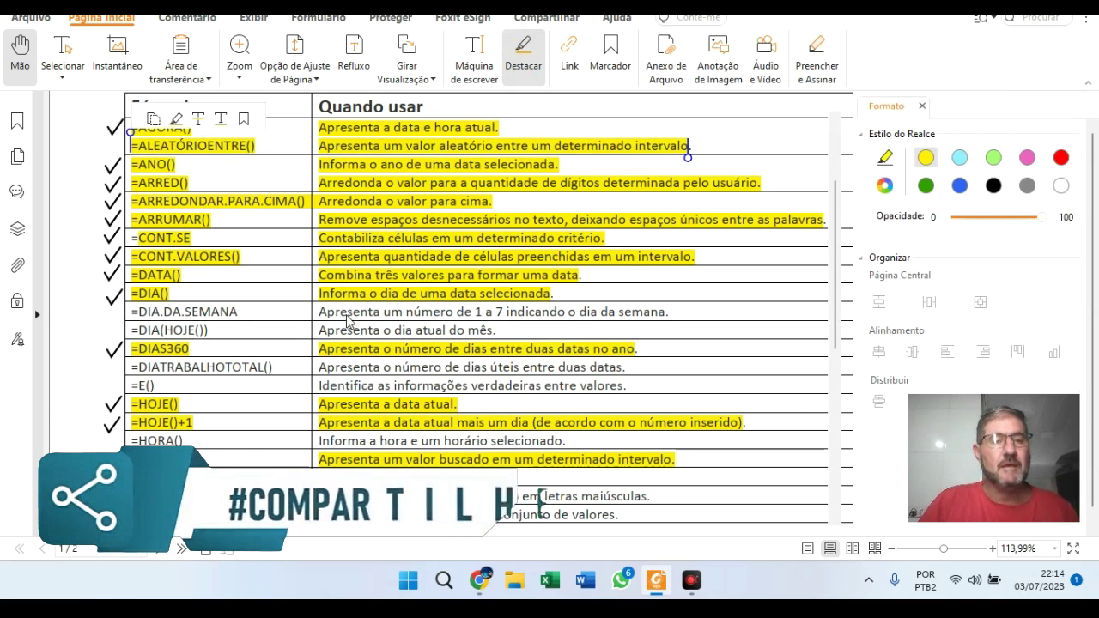
{"action": "scroll", "coordinate": [352, 316], "scroll_direction": "down", "scroll_amount": 2}
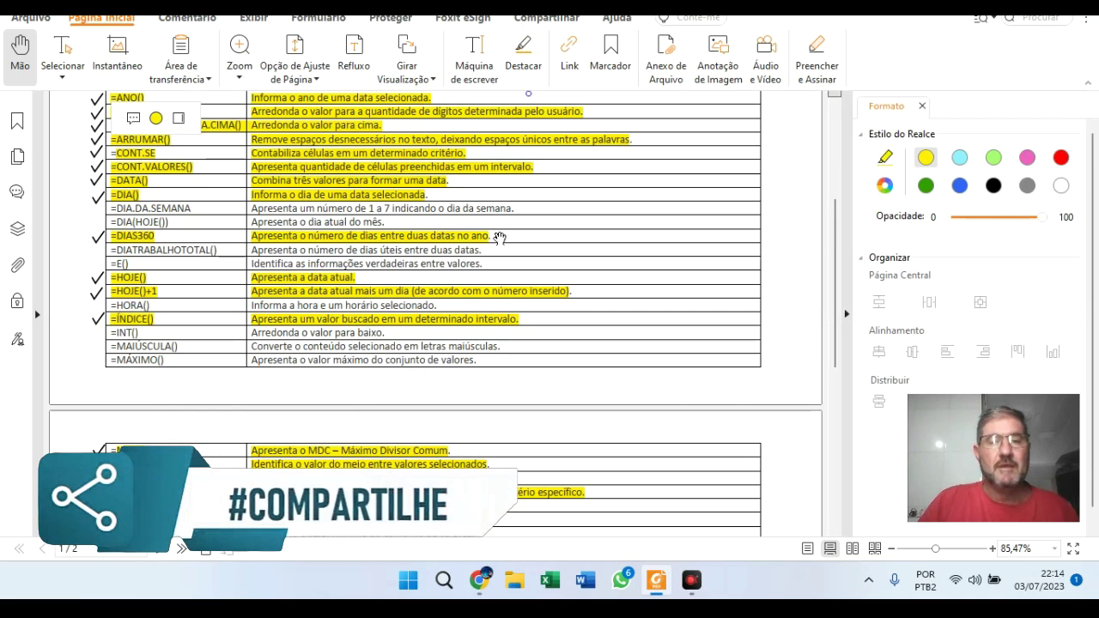
{"action": "left_click", "coordinate": [490, 237]}
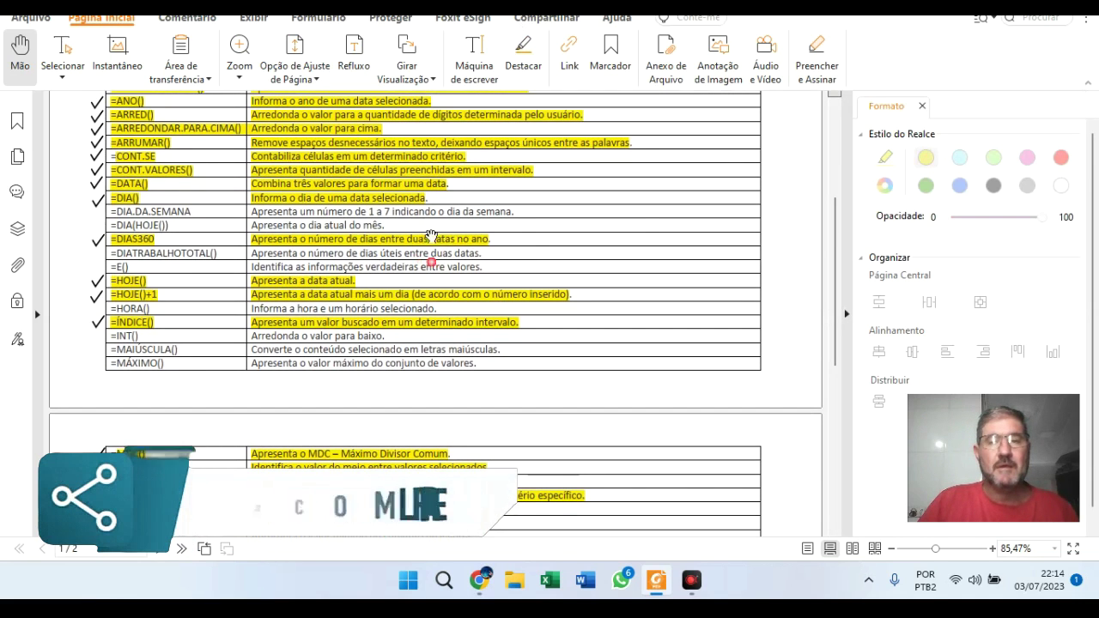
{"action": "left_click", "coordinate": [922, 105]}
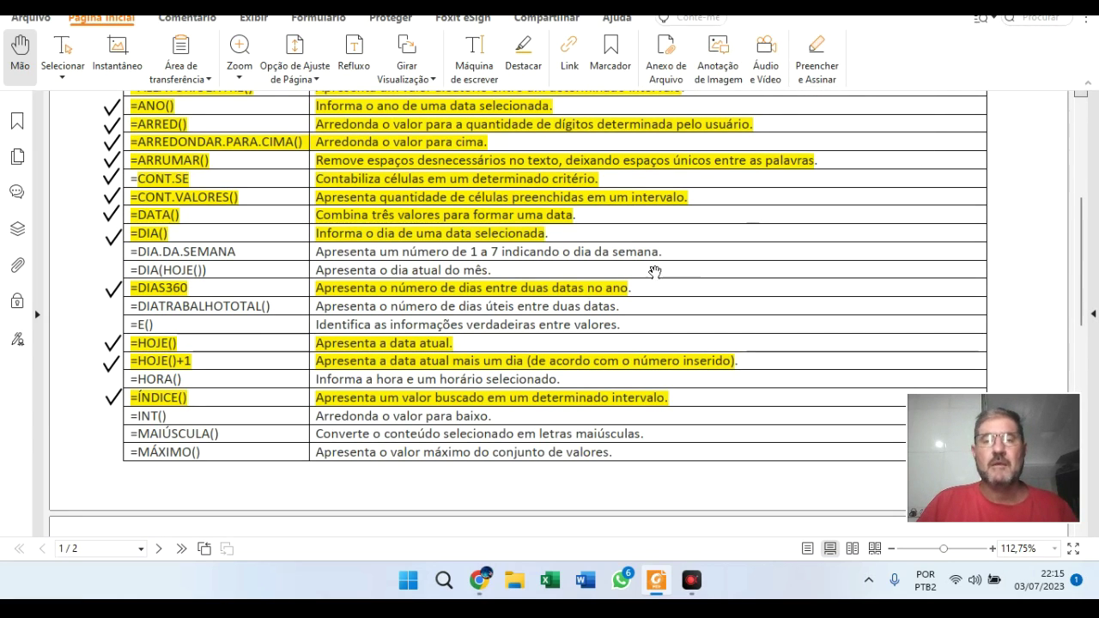
Highlight the =E() row yellow, then scroll through the formula list.
{"action": "mouse_move", "coordinate": [134, 287]}
{"action": "left_mouse_down"}
{"action": "mouse_move", "coordinate": [138, 326]}
{"action": "mouse_move", "coordinate": [619, 298]}
{"action": "mouse_move", "coordinate": [620, 331]}
{"action": "left_mouse_up"}
{"action": "left_click", "coordinate": [134, 288]}
{"action": "left_click", "coordinate": [523, 54]}
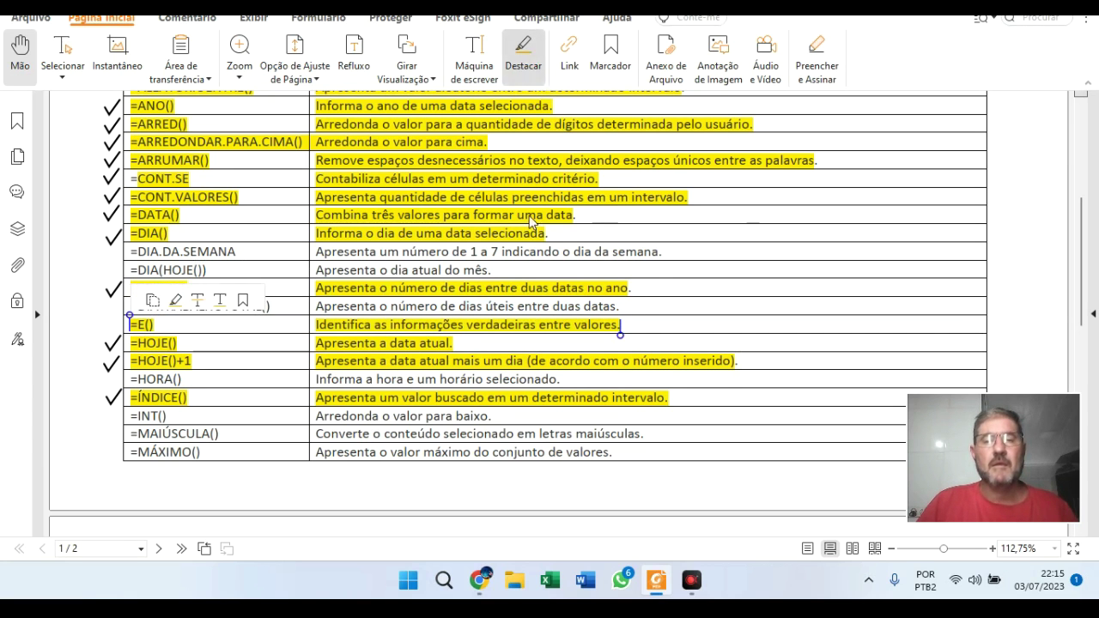
{"action": "key", "text": "Escape"}
{"action": "scroll", "coordinate": [282, 368], "scroll_direction": "up", "scroll_amount": 1}
{"action": "scroll", "coordinate": [283, 368], "scroll_direction": "up", "scroll_amount": 5}
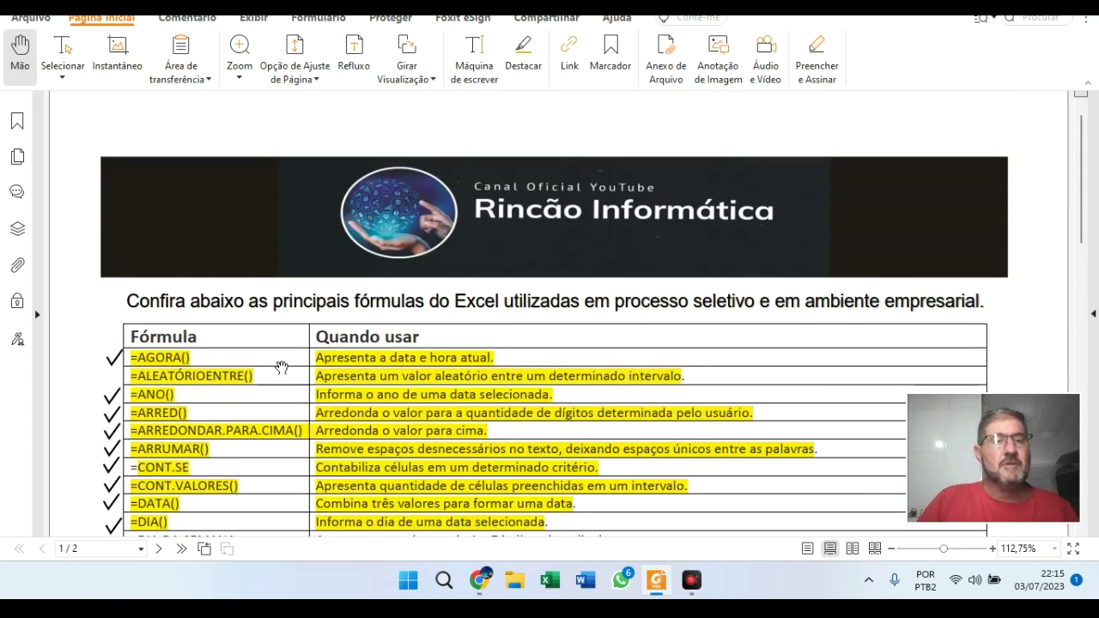
{"action": "scroll", "coordinate": [283, 367], "scroll_direction": "down", "scroll_amount": 2}
{"action": "scroll", "coordinate": [282, 368], "scroll_direction": "down", "scroll_amount": 2}
{"action": "scroll", "coordinate": [282, 367], "scroll_direction": "down", "scroll_amount": 1}
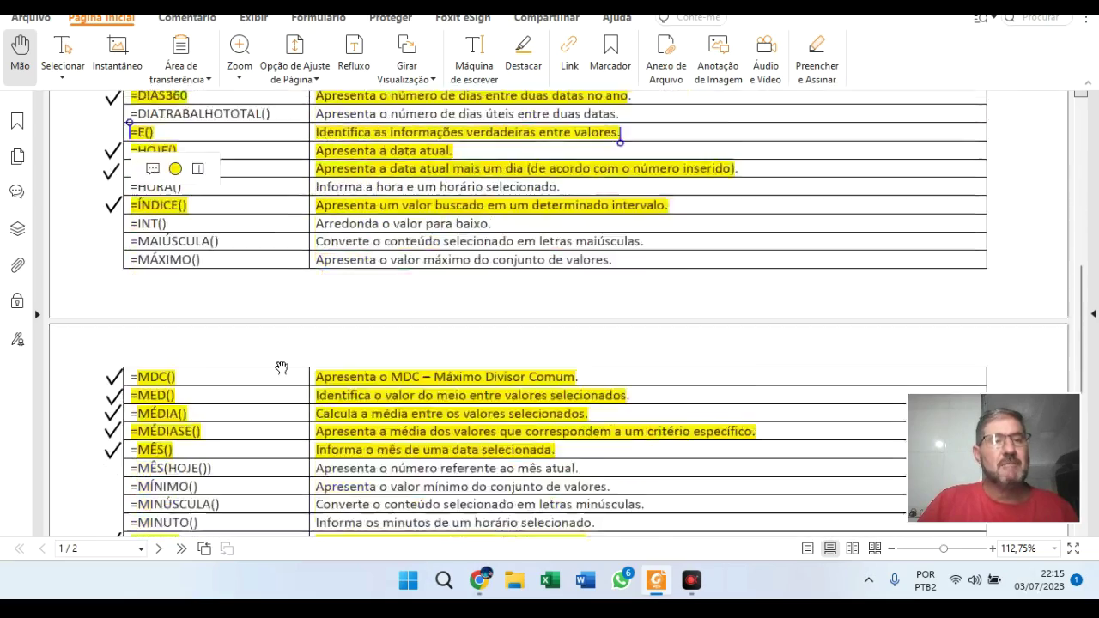
{"action": "scroll", "coordinate": [282, 367], "scroll_direction": "down", "scroll_amount": 1}
{"action": "scroll", "coordinate": [282, 367], "scroll_direction": "down", "scroll_amount": 1}
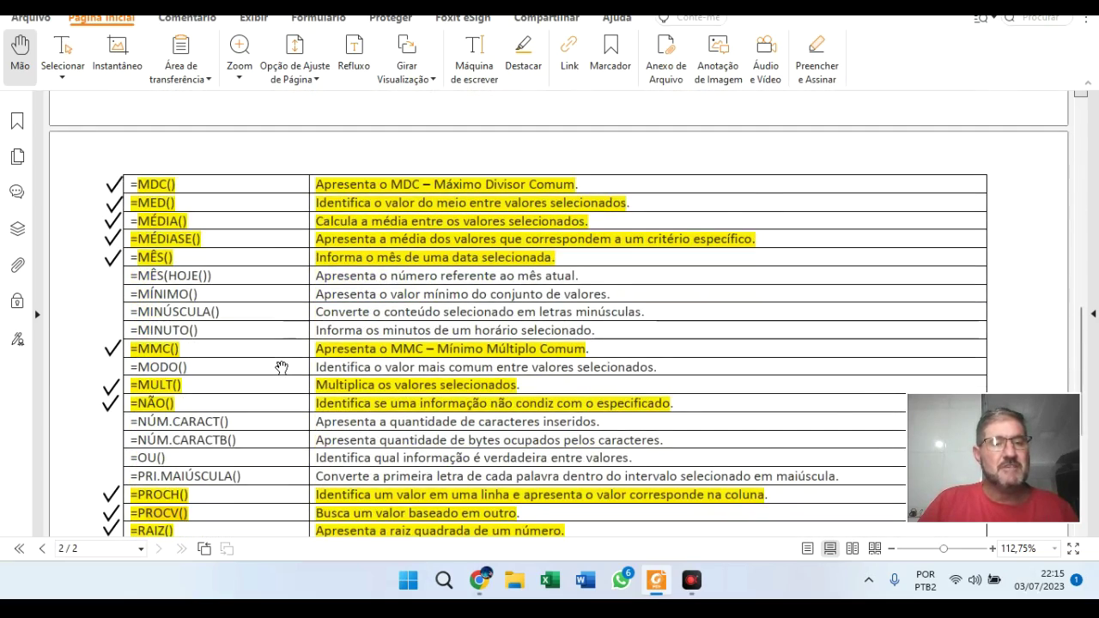
{"action": "scroll", "coordinate": [281, 367], "scroll_direction": "down", "scroll_amount": 1}
{"action": "scroll", "coordinate": [281, 367], "scroll_direction": "down", "scroll_amount": 1}
{"action": "scroll", "coordinate": [281, 367], "scroll_direction": "down", "scroll_amount": 1}
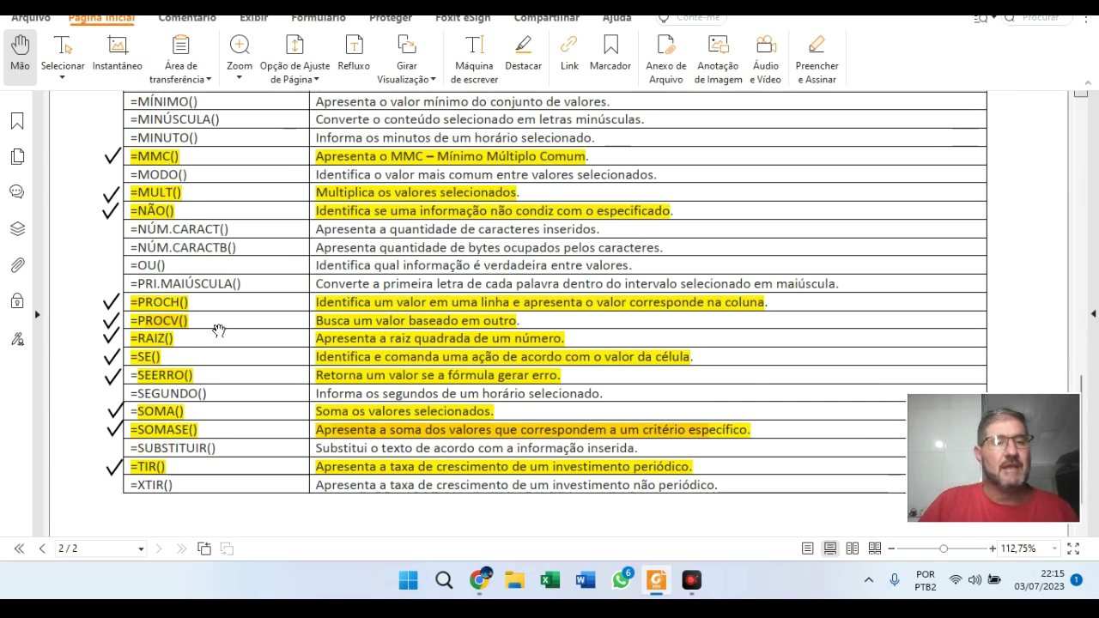
{"action": "scroll", "coordinate": [219, 330], "scroll_direction": "down", "scroll_amount": 2}
{"action": "scroll", "coordinate": [247, 339], "scroll_direction": "up", "scroll_amount": 4}
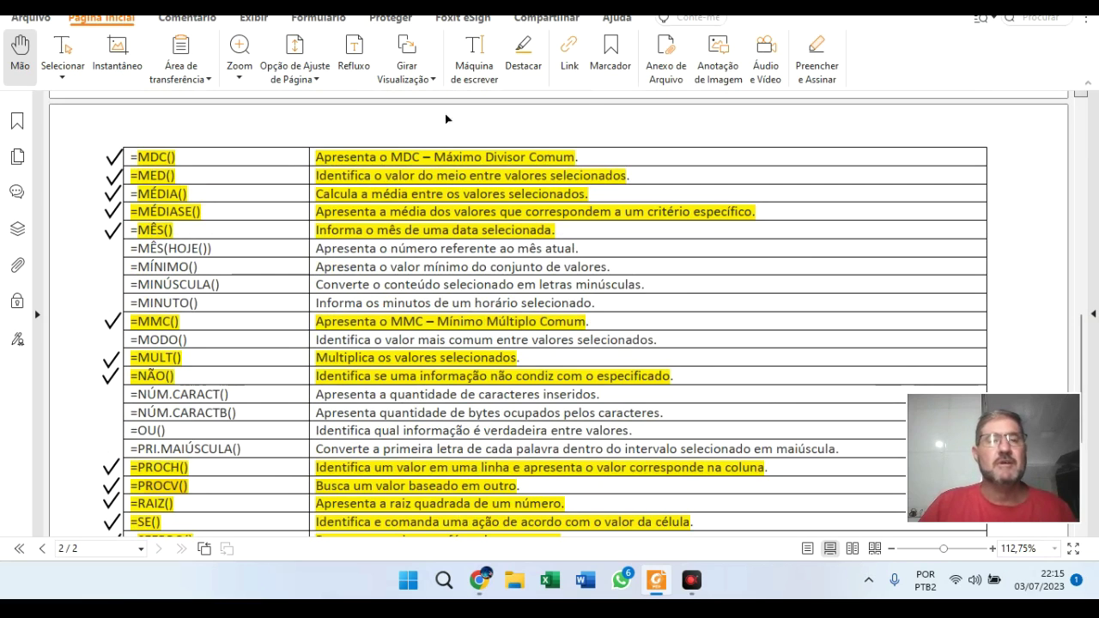
With Preencher e Assinar's checkmark, tick the =E() row, then the =ALEATÓRIOENTRE() row.
{"action": "left_click", "coordinate": [816, 38]}
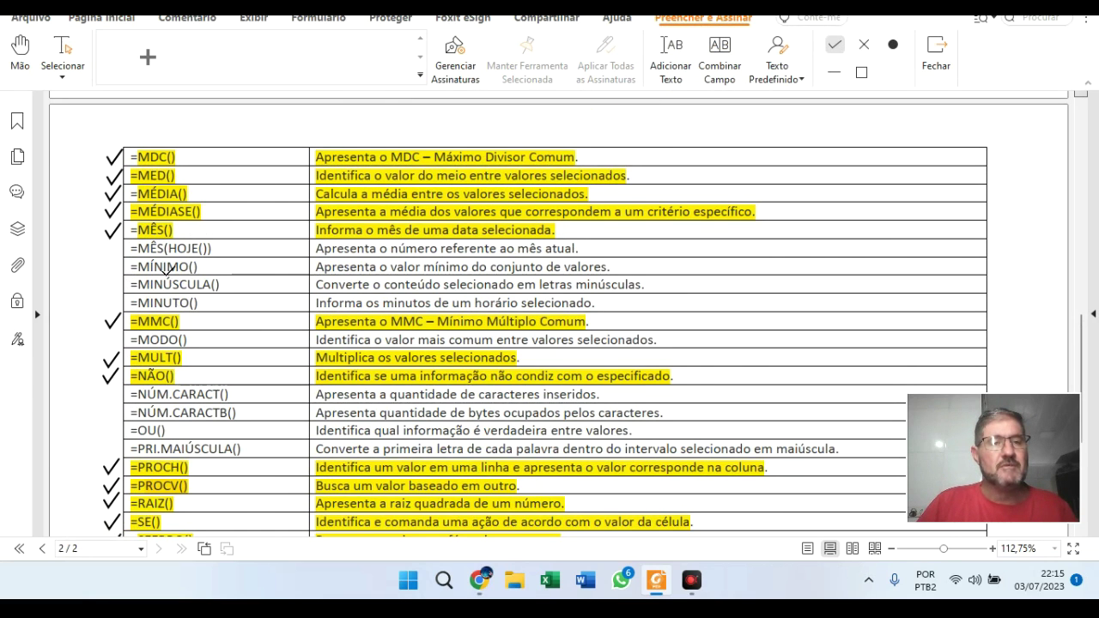
{"action": "scroll", "coordinate": [167, 271], "scroll_direction": "up", "scroll_amount": 5}
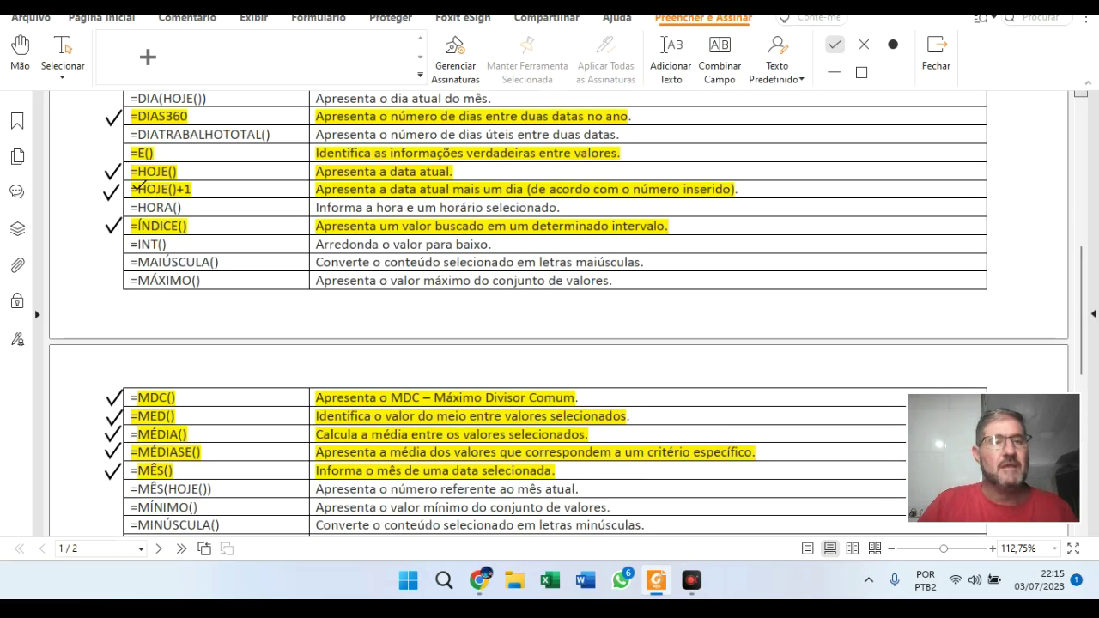
{"action": "left_click", "coordinate": [108, 153]}
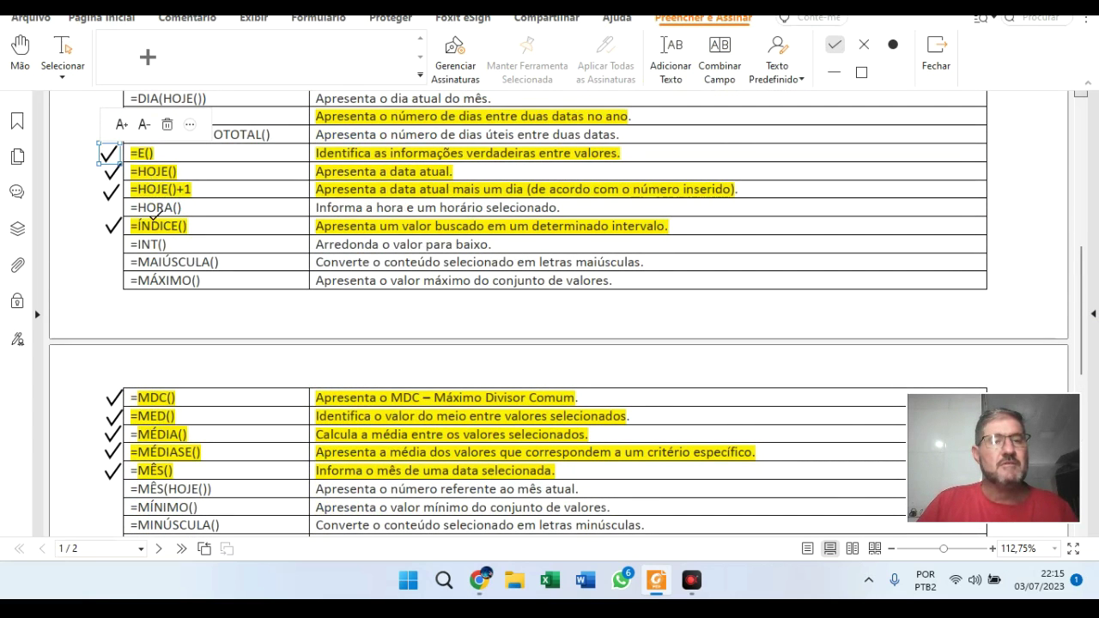
{"action": "scroll", "coordinate": [155, 215], "scroll_direction": "up", "scroll_amount": 1}
{"action": "scroll", "coordinate": [153, 217], "scroll_direction": "up", "scroll_amount": 1}
{"action": "scroll", "coordinate": [153, 216], "scroll_direction": "up", "scroll_amount": 2}
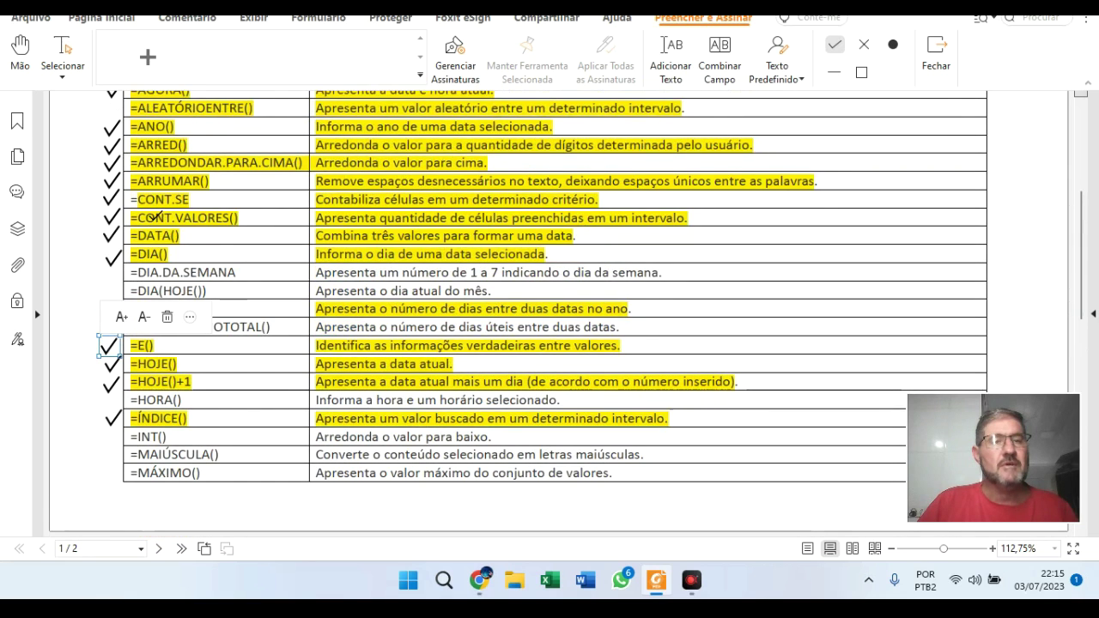
{"action": "scroll", "coordinate": [151, 215], "scroll_direction": "up", "scroll_amount": 1}
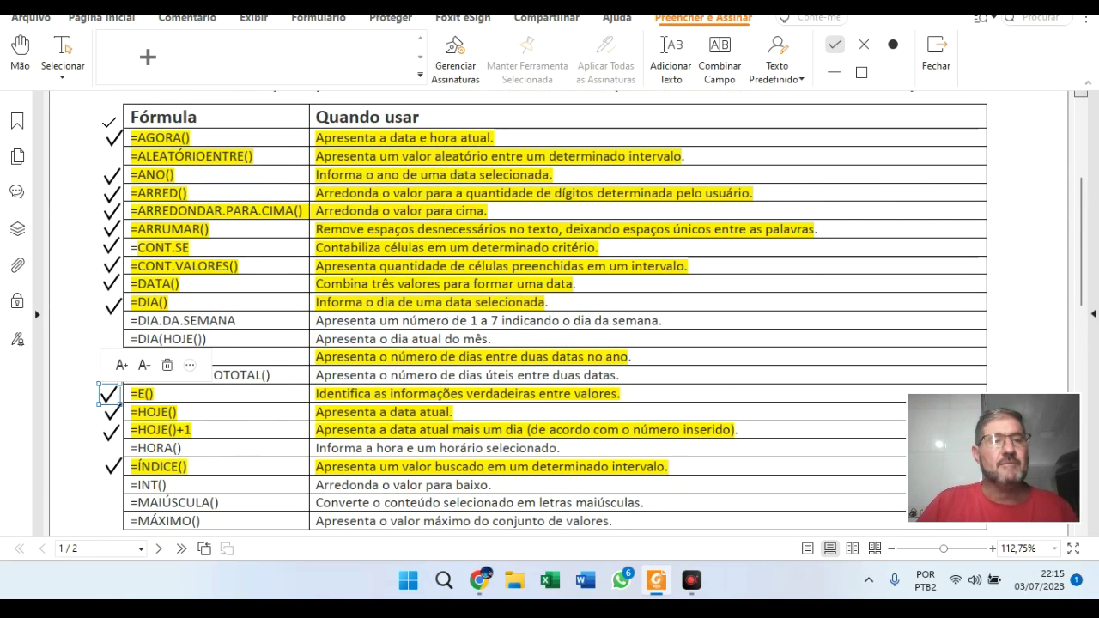
{"action": "left_click", "coordinate": [113, 155]}
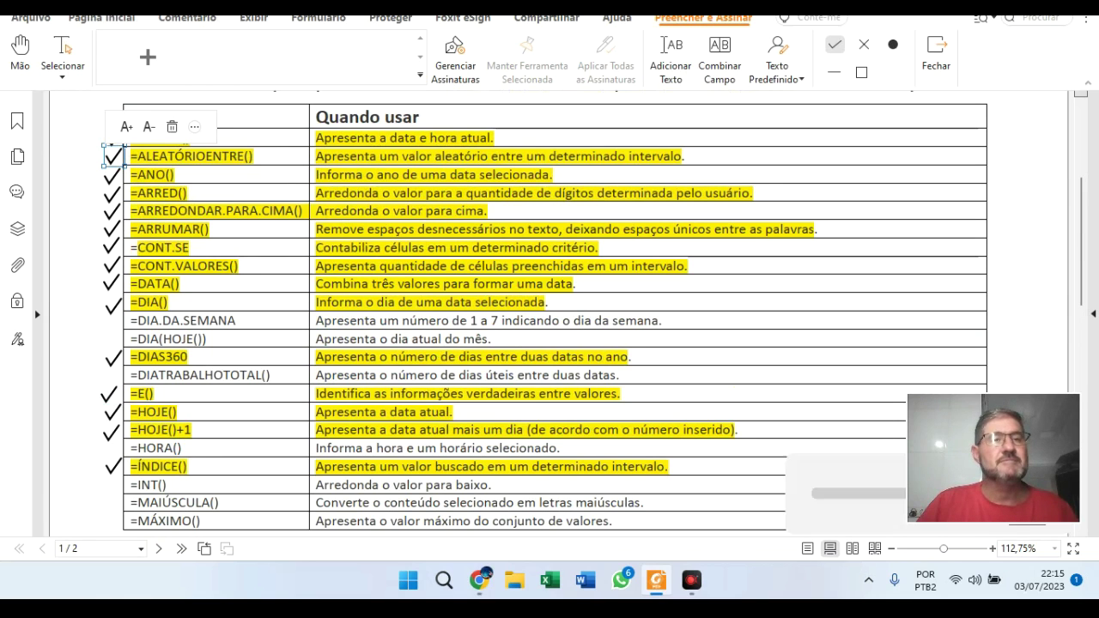
{"action": "mouse_move", "coordinate": [1056, 393]}
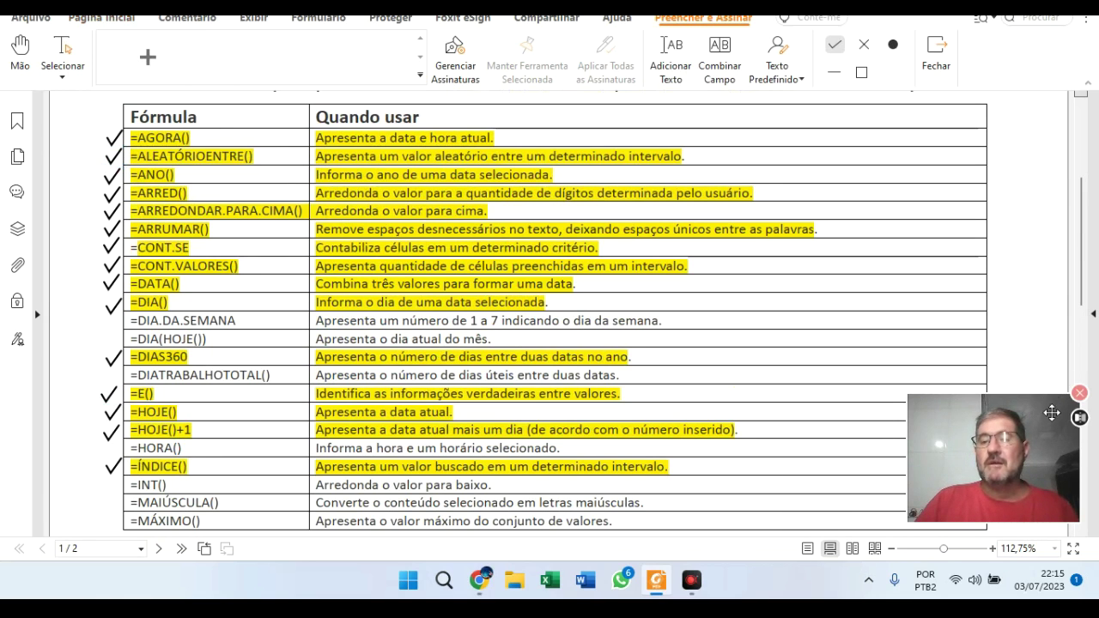